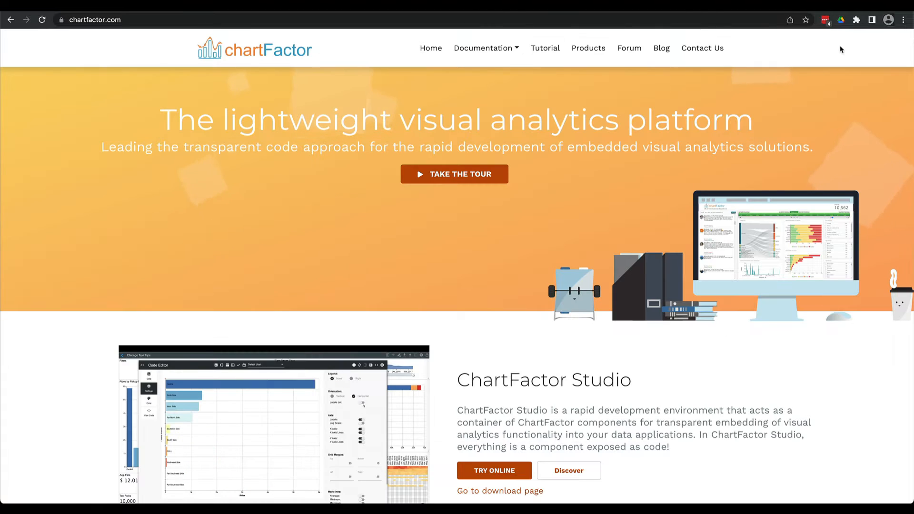
Step: Open ChartFactor Studio online and create a new application named "Netflix Titles App"
click(512, 469)
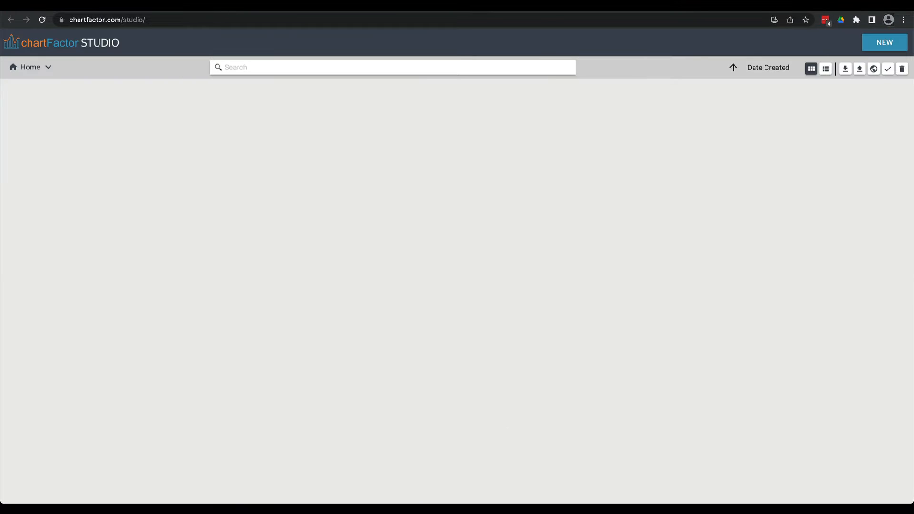
click(868, 41)
click(876, 63)
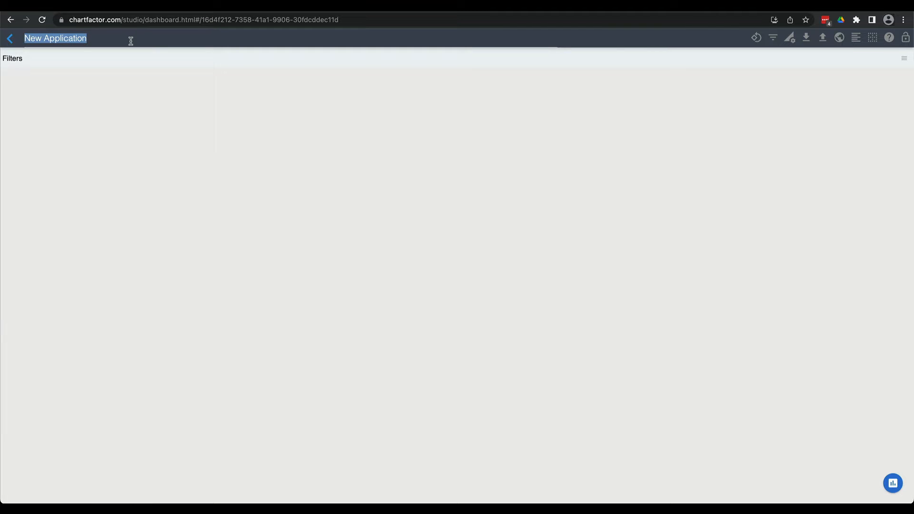
text(Netflix Tit)
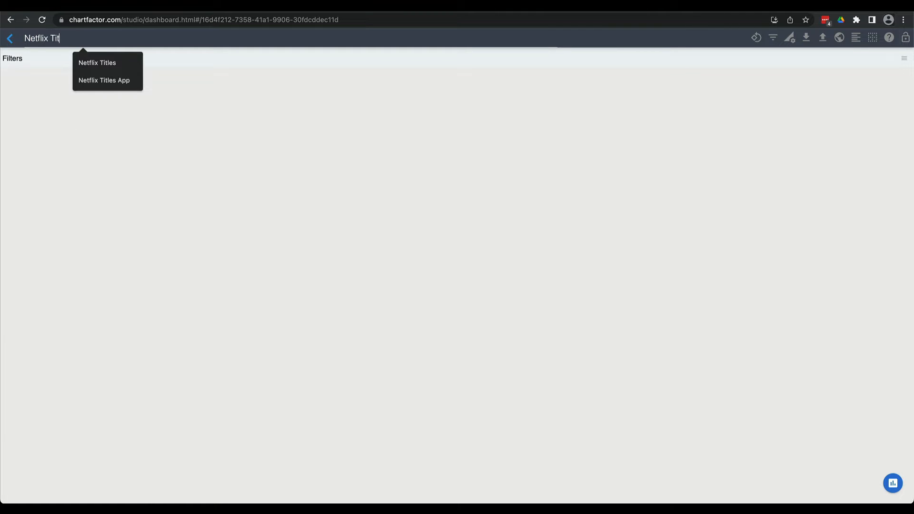
text(les App)
click(279, 131)
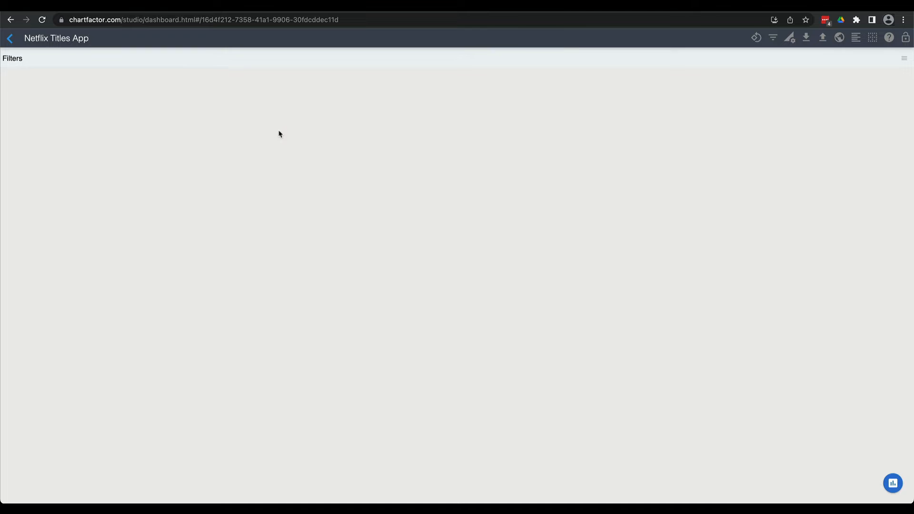
Step: Add the netflix_titles data source from the ES Local provider to the application
click(893, 484)
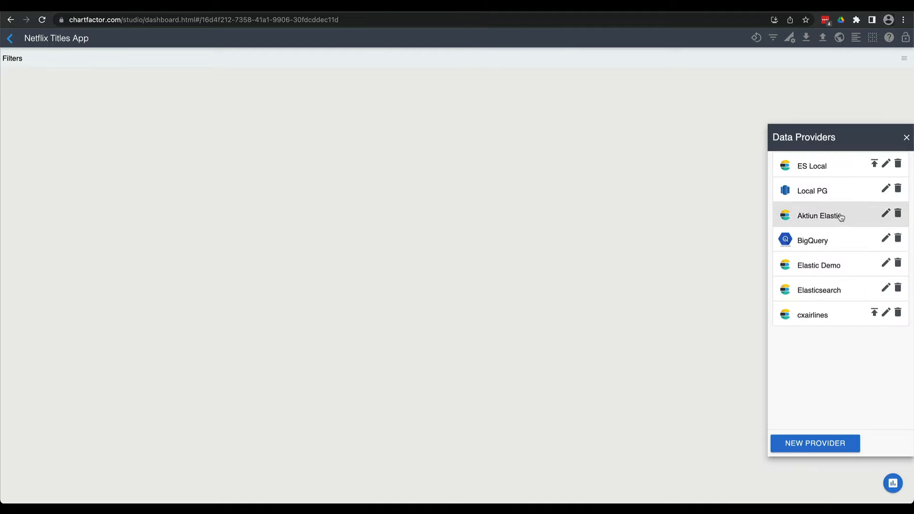
click(827, 171)
click(829, 186)
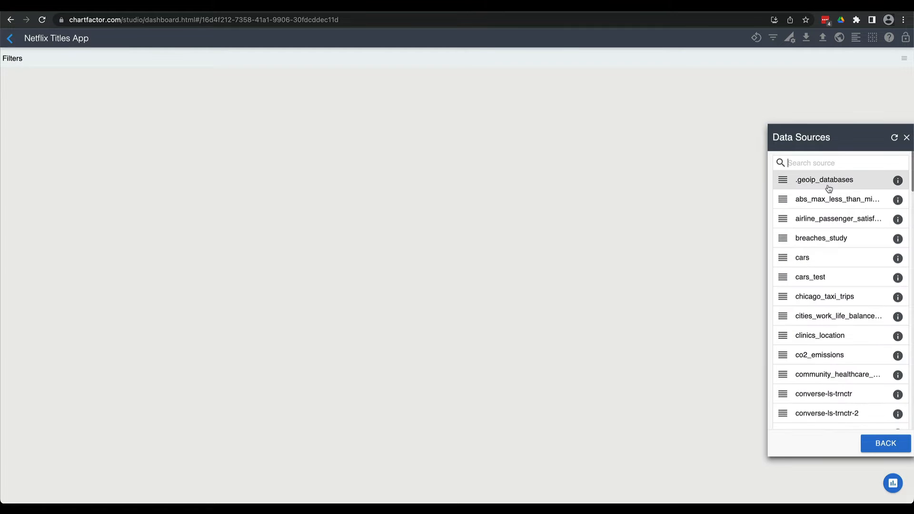
text(netf)
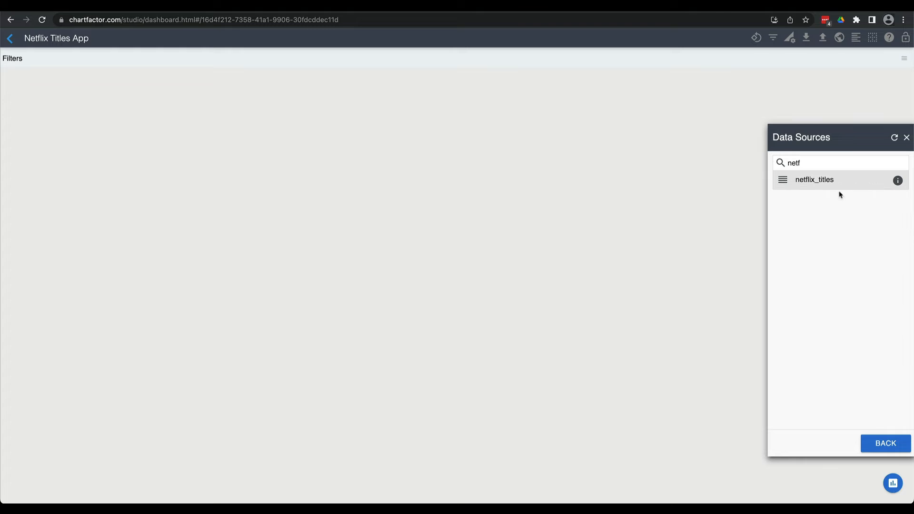
click(830, 183)
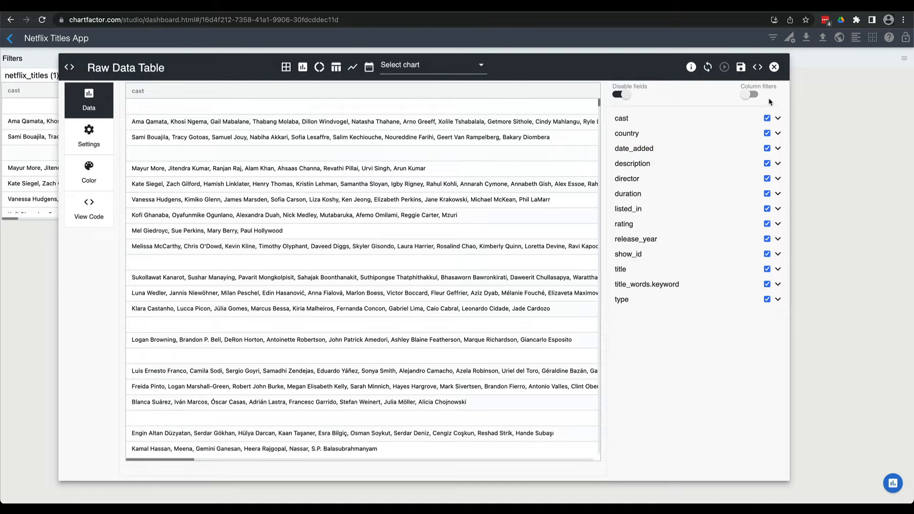
Step: Enable column filters and reorder the table's fields to start with type, title, release_year, rating, listed_in and country
click(751, 95)
drag(623, 299, 639, 110)
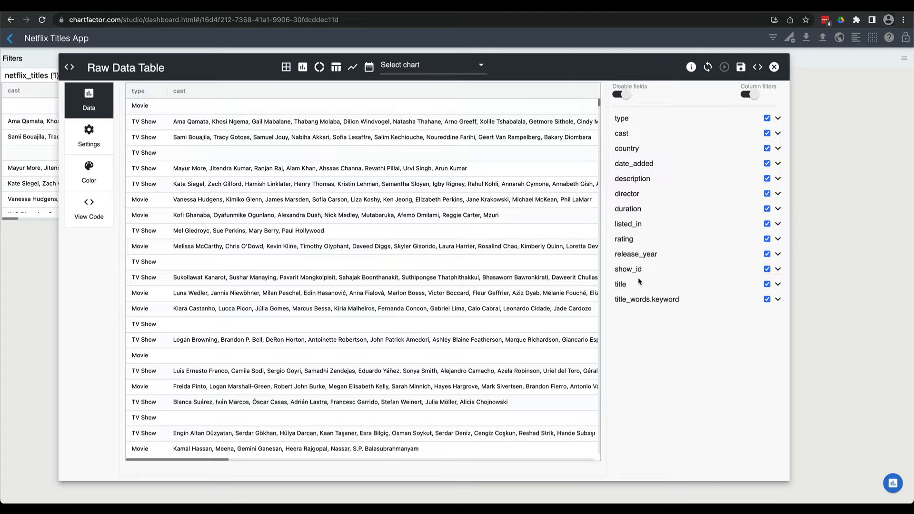
drag(639, 285, 643, 127)
drag(642, 270, 643, 143)
drag(645, 265, 655, 163)
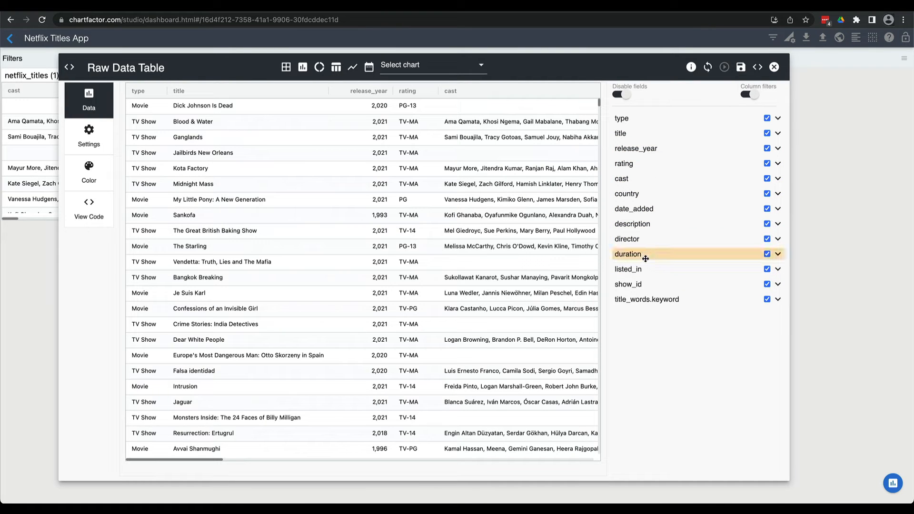
drag(646, 267, 648, 173)
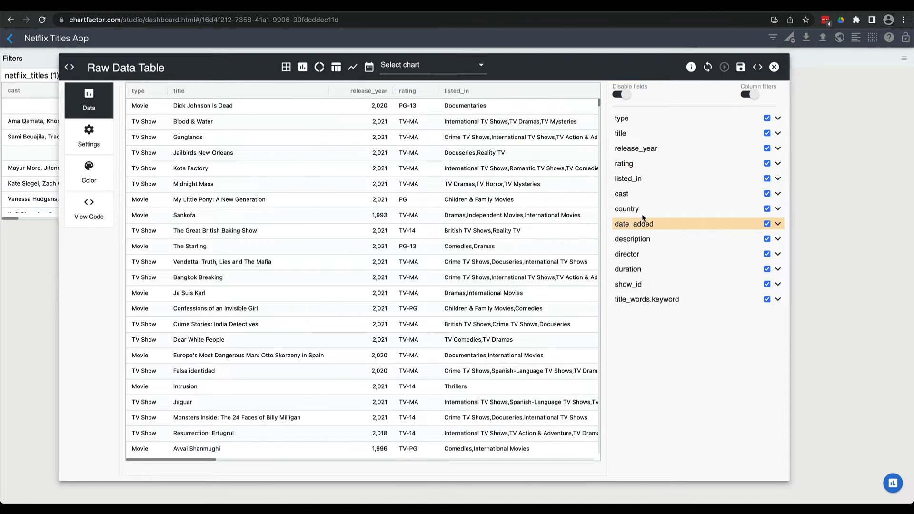
drag(641, 212, 643, 189)
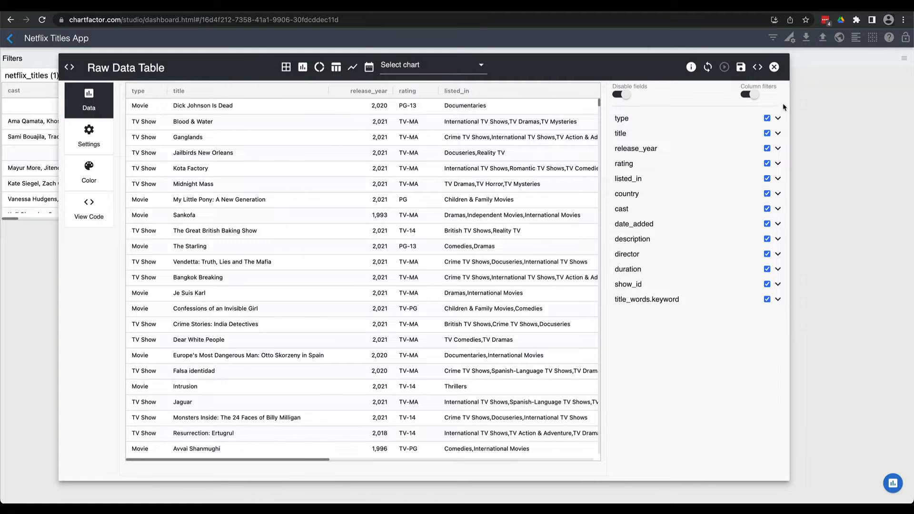
Step: Label the type field "Type" and the title field "Title"
click(778, 118)
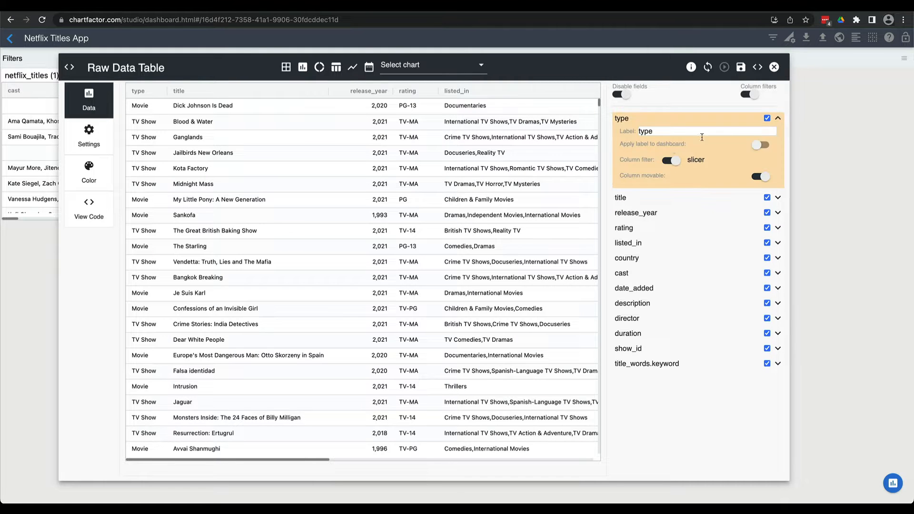
double_click(659, 131)
text(Type)
click(778, 119)
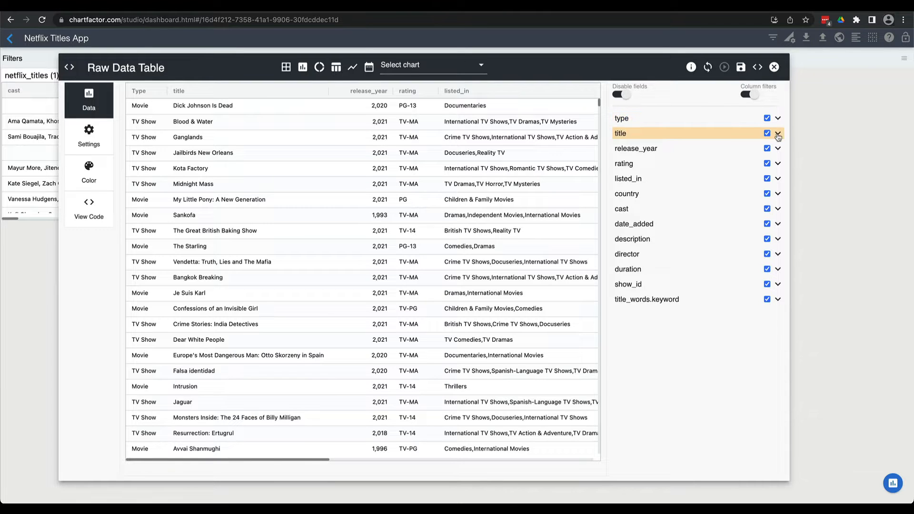
click(778, 134)
double_click(680, 146)
text(Title)
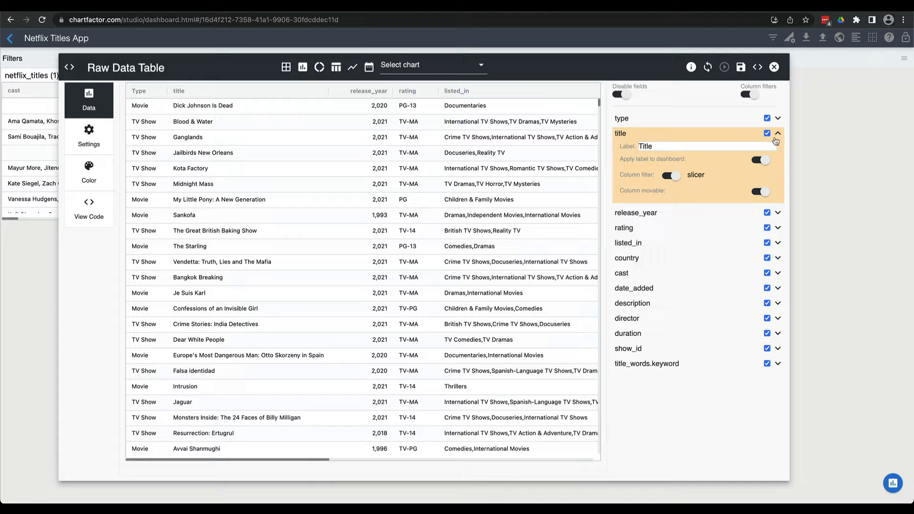
click(777, 135)
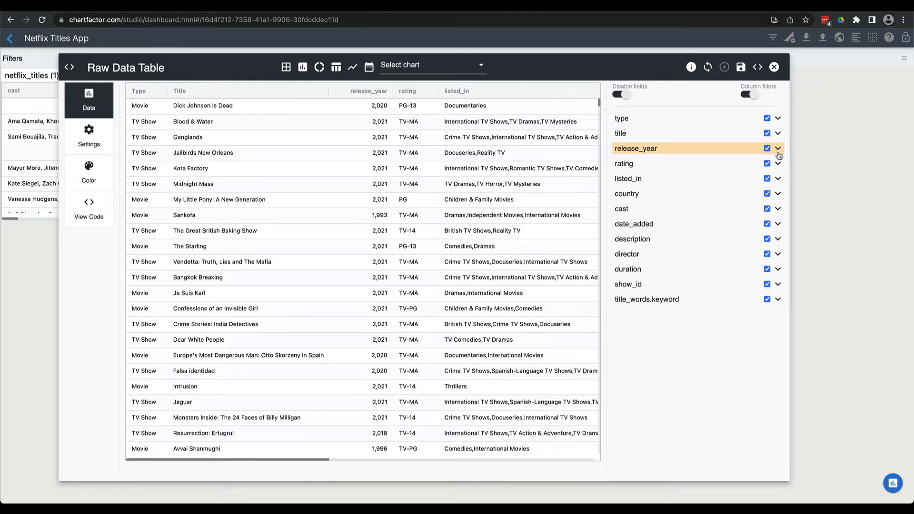
Step: Label the release_year field "Release year" and the rating field "Rating"
click(777, 149)
double_click(704, 163)
text(Release year)
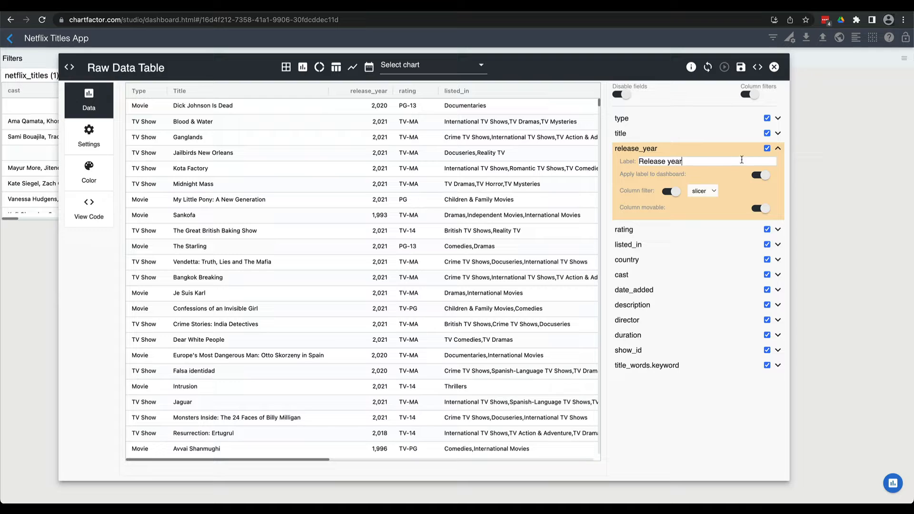
click(778, 150)
click(778, 164)
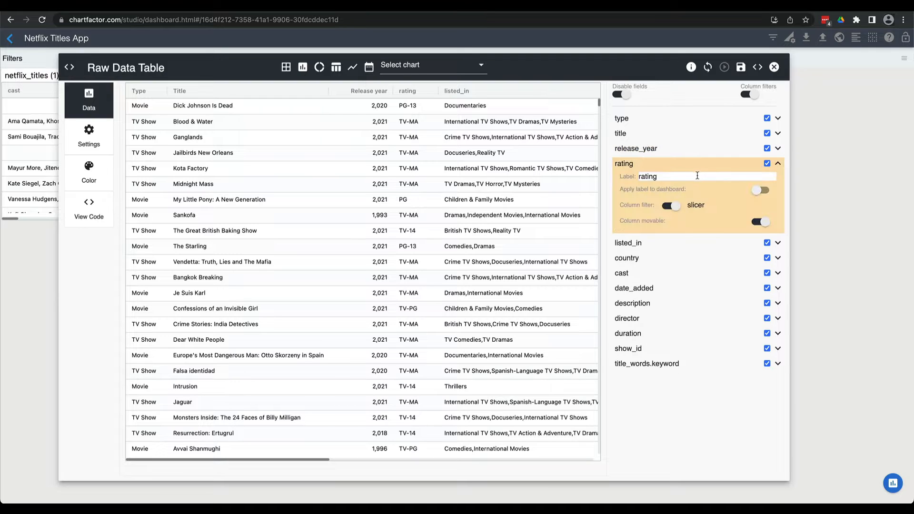
double_click(696, 176)
text(Ra)
Step: Label the listed_in field "Genre" and the country field "Country"
click(743, 243)
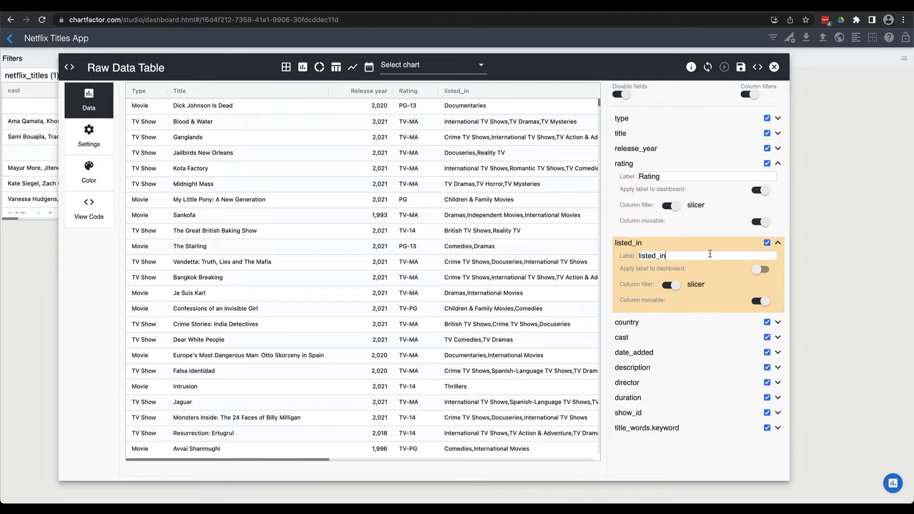
double_click(709, 254)
text(Genre)
click(778, 322)
double_click(678, 333)
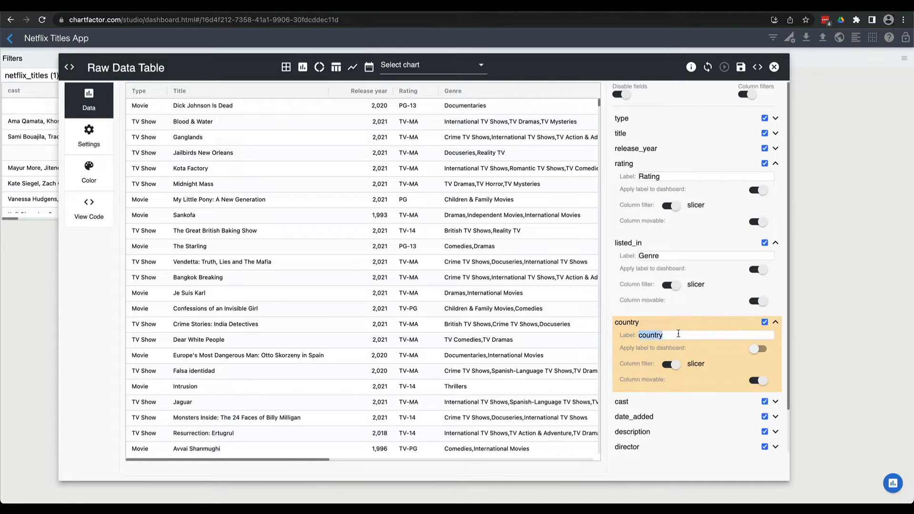
text(Cou)
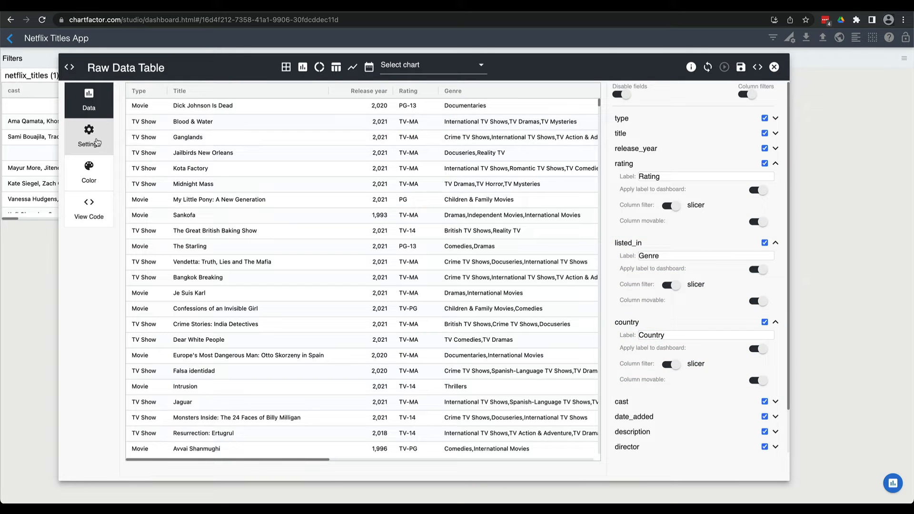
Step: Turn on column stats for the raw data table and widen the Type column slightly
click(98, 142)
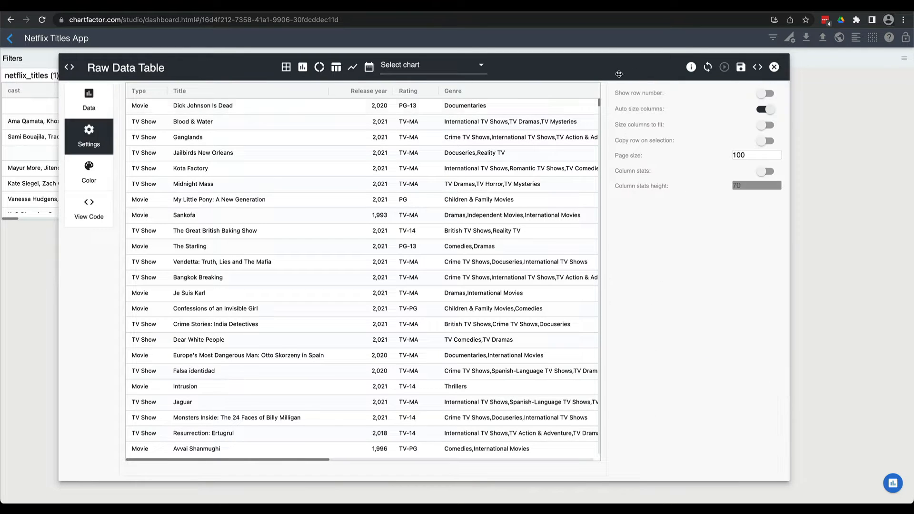
click(767, 173)
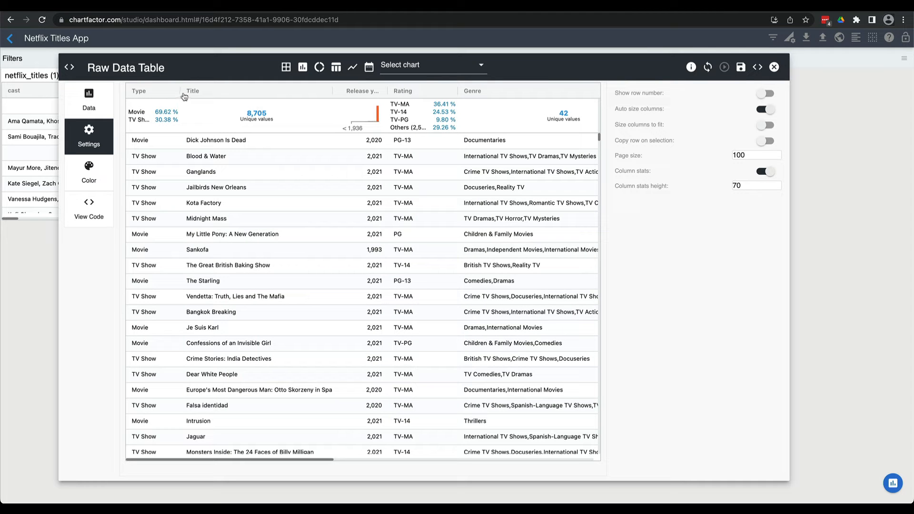
drag(179, 91, 190, 91)
scroll(369, 250, right, 4)
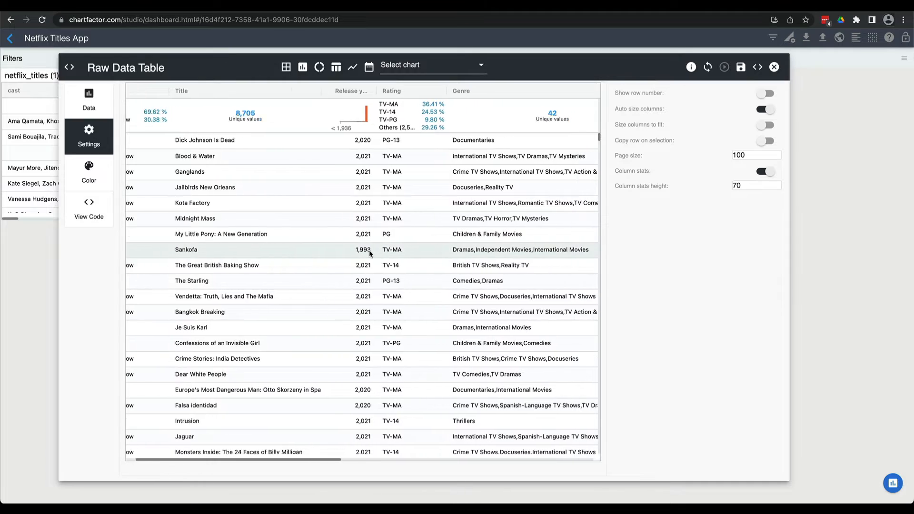
scroll(369, 250, right, 10)
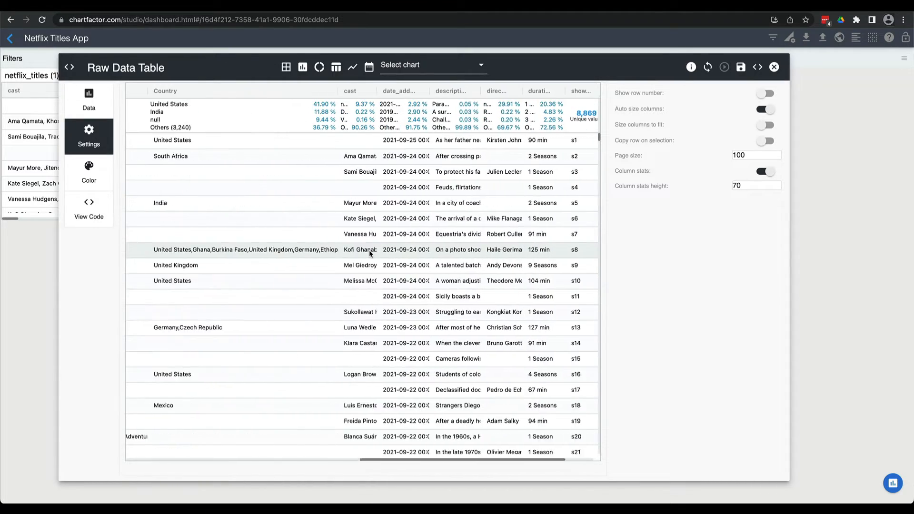
scroll(370, 253, left, 15)
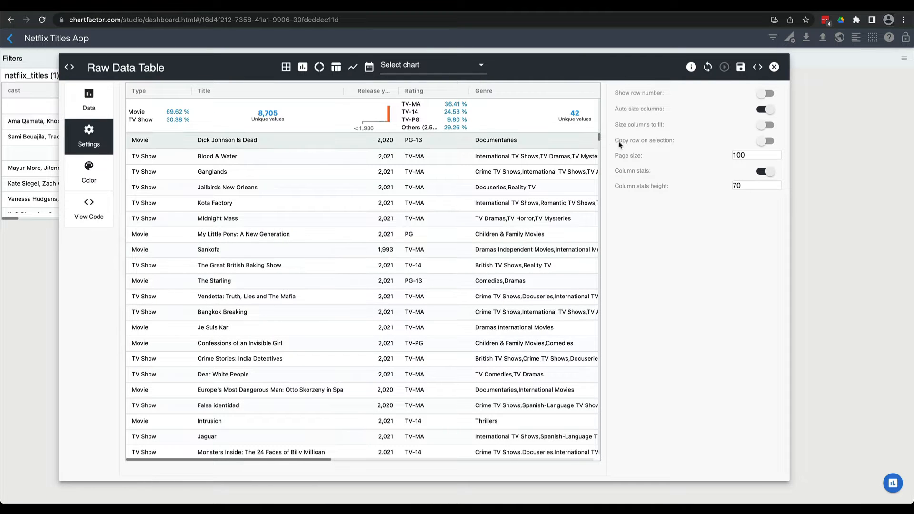
Step: Try several table themes and apply the slate gray one to the raw data table
click(111, 169)
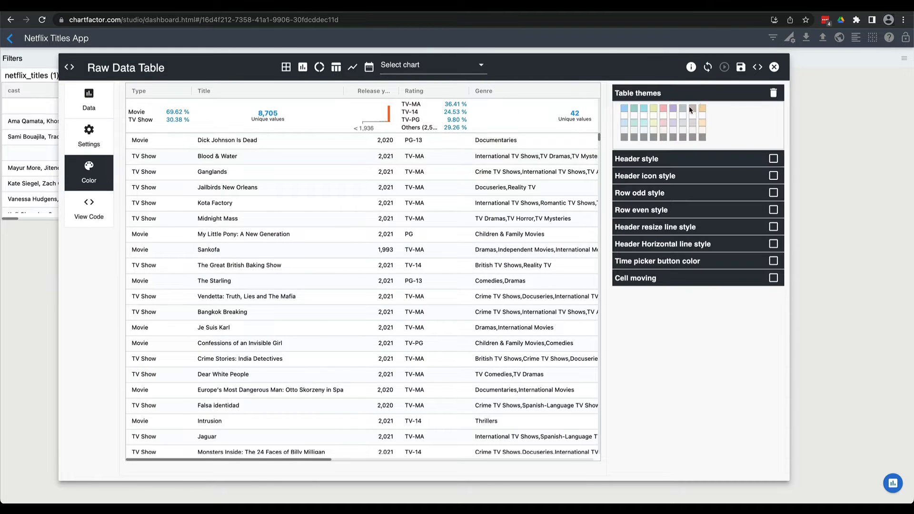
click(628, 128)
click(634, 131)
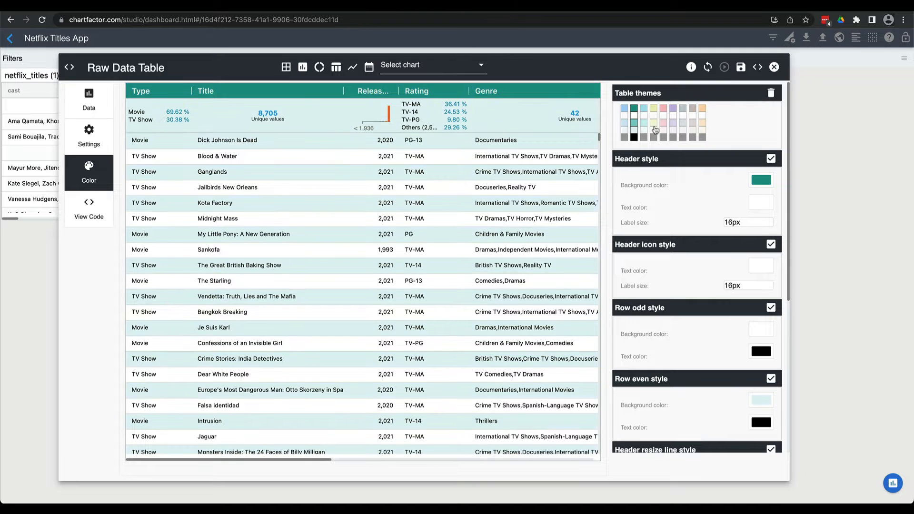
click(655, 130)
click(682, 130)
Step: Set the table header's background color to blue #1191CE and save the table to the dashboard
click(762, 181)
click(592, 185)
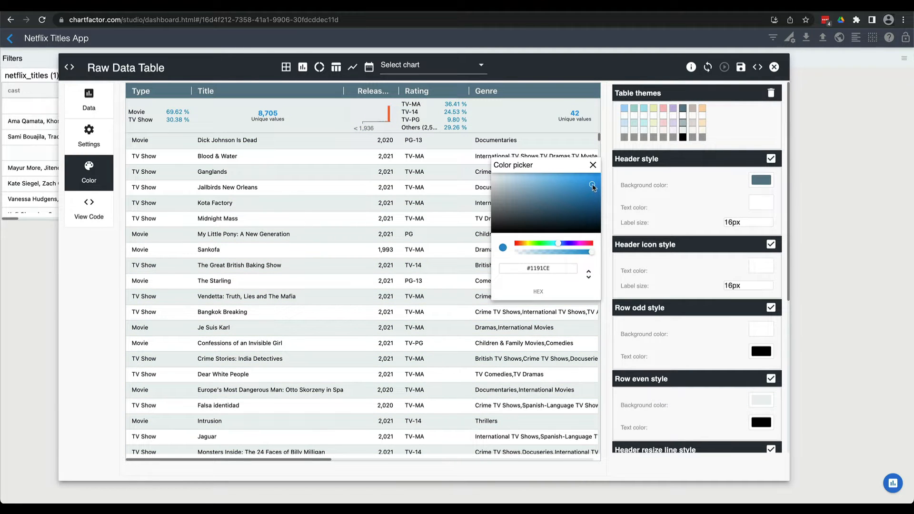
click(737, 135)
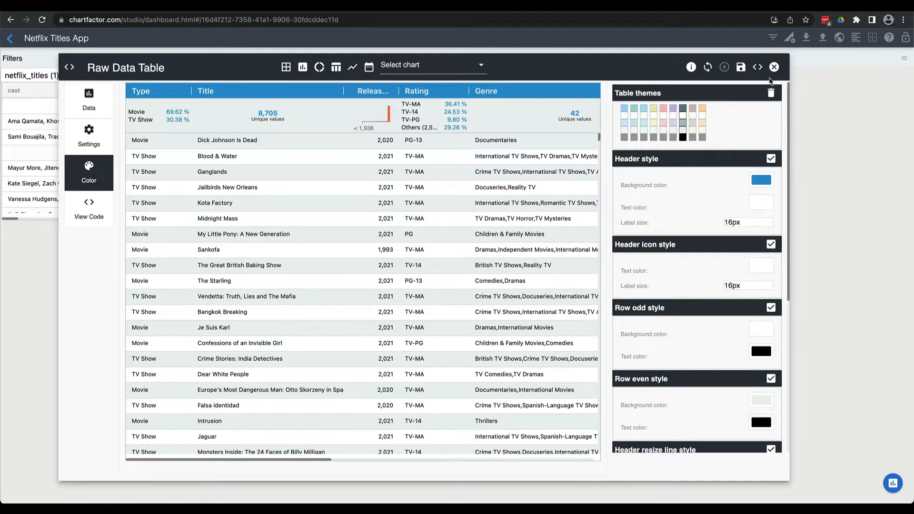
click(741, 67)
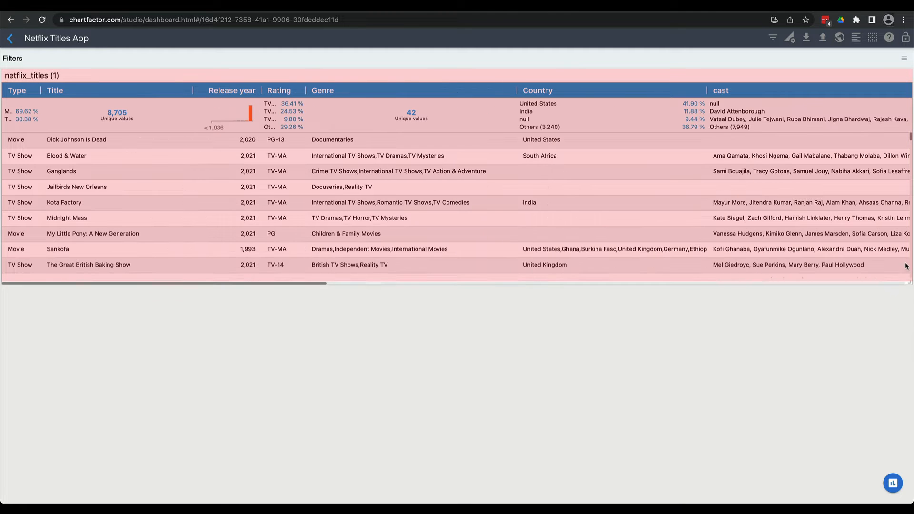
Step: Reduce the height of the netflix_titles table widget slightly and rename it "Titles"
drag(906, 267, 906, 249)
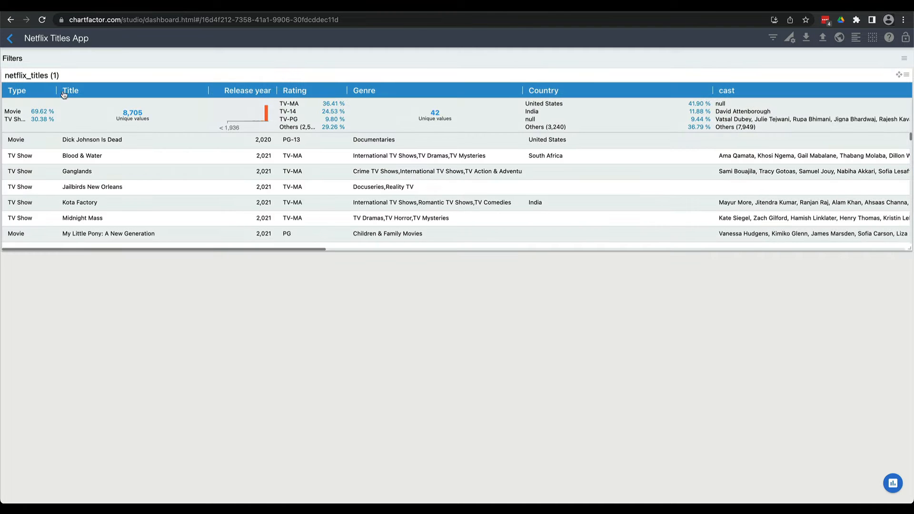
click(61, 75)
text(Titles)
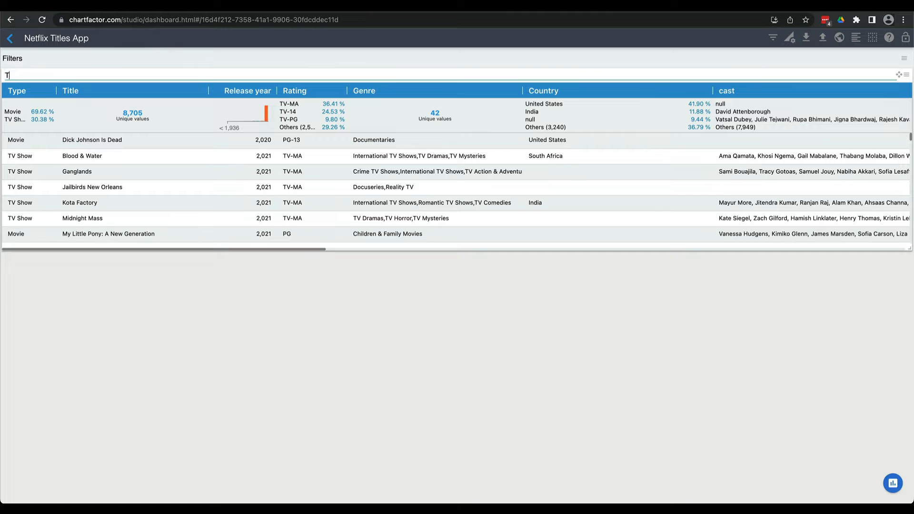
click(407, 329)
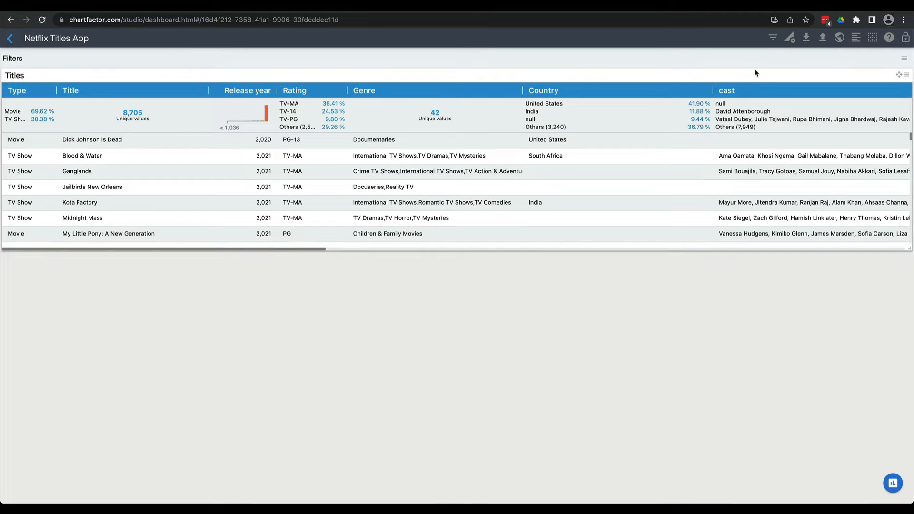
Step: Review the custom metadata that defines the field labels for the netflix_titles source
click(789, 38)
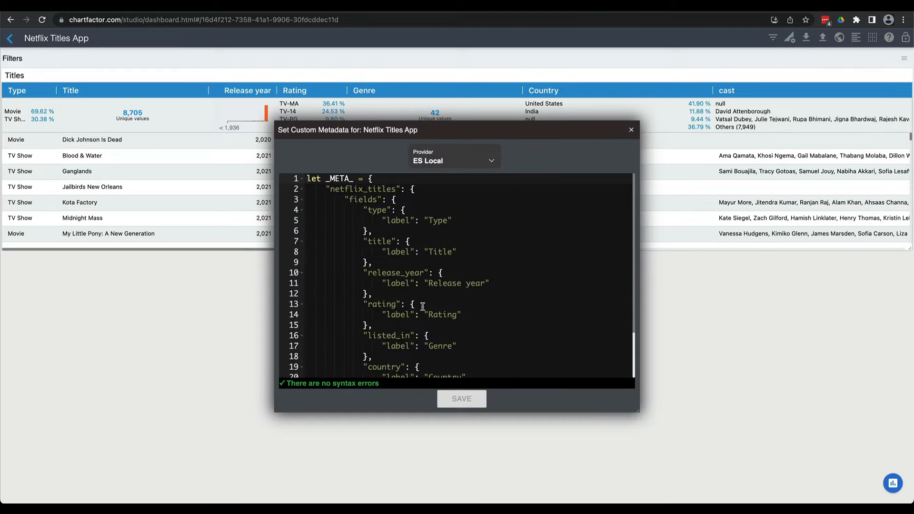
scroll(423, 306, down, 3)
scroll(423, 303, up, 3)
click(628, 132)
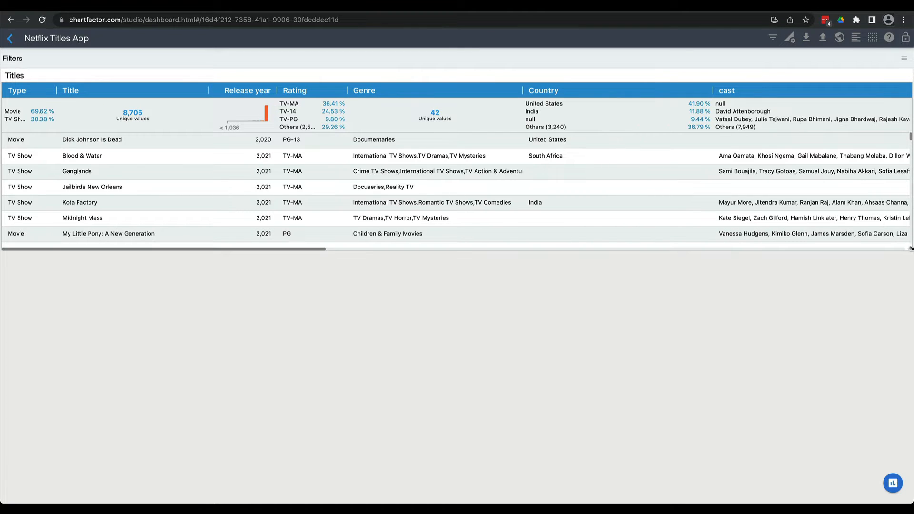
Step: Increase the height of the Titles table widget slightly and duplicate it on the dashboard
drag(909, 248, 910, 282)
click(905, 75)
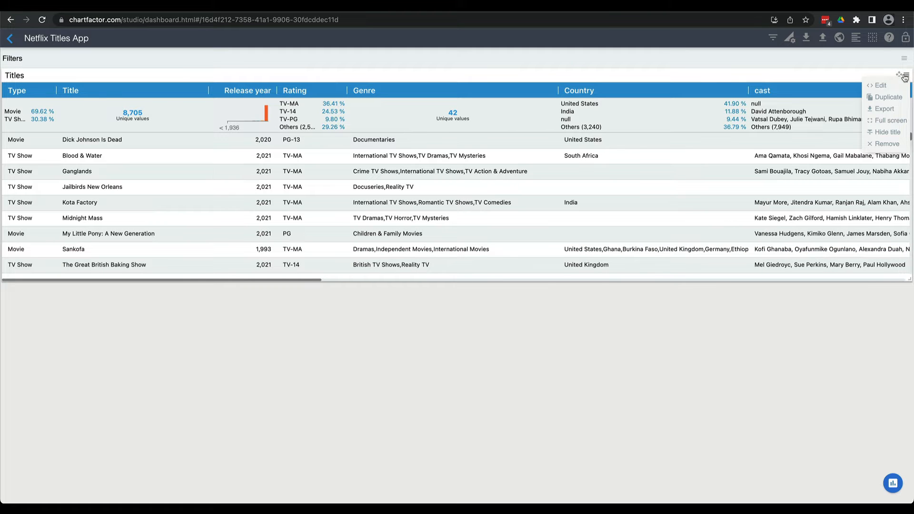
click(889, 97)
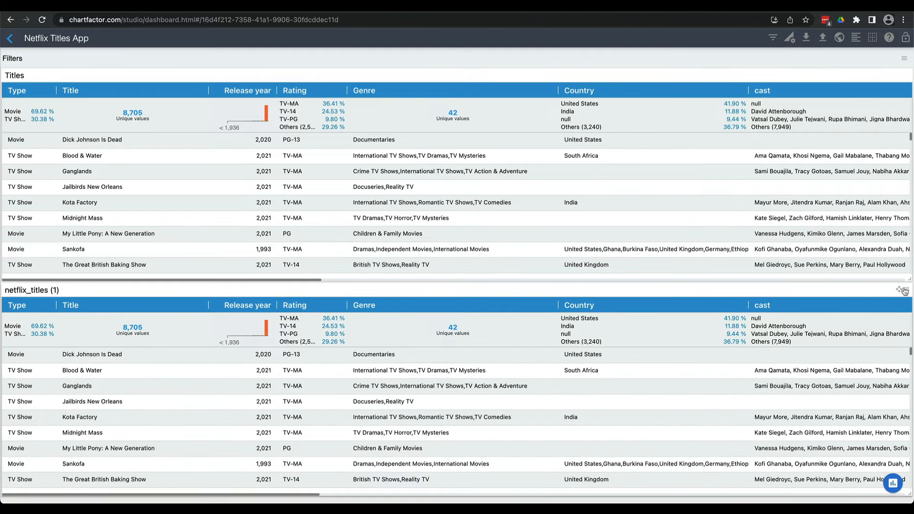
Step: Change the duplicated table widget to a Trend chart that uses Count as its metric
click(905, 292)
click(906, 301)
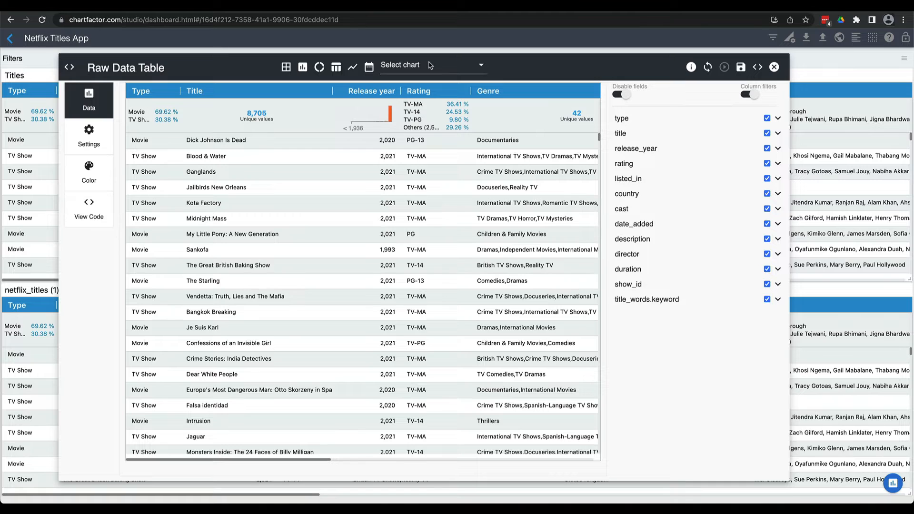
click(353, 67)
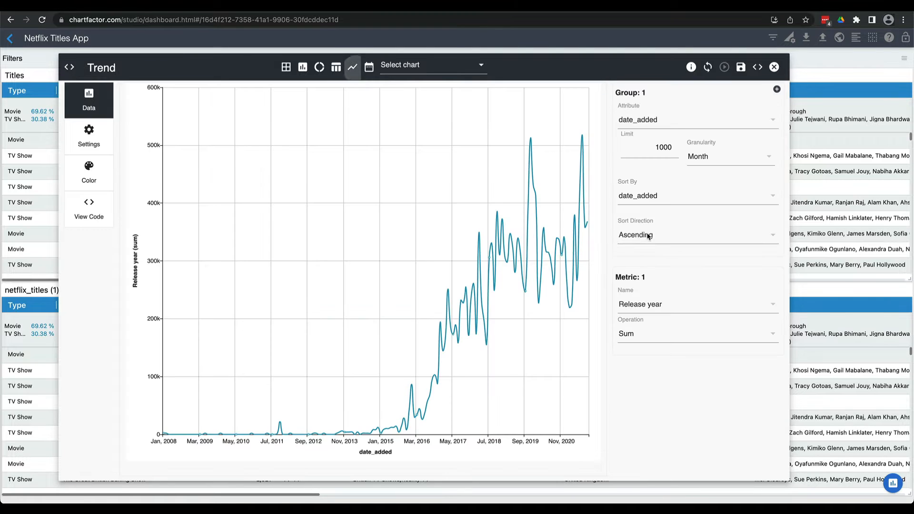
click(681, 302)
scroll(686, 353, up, 5)
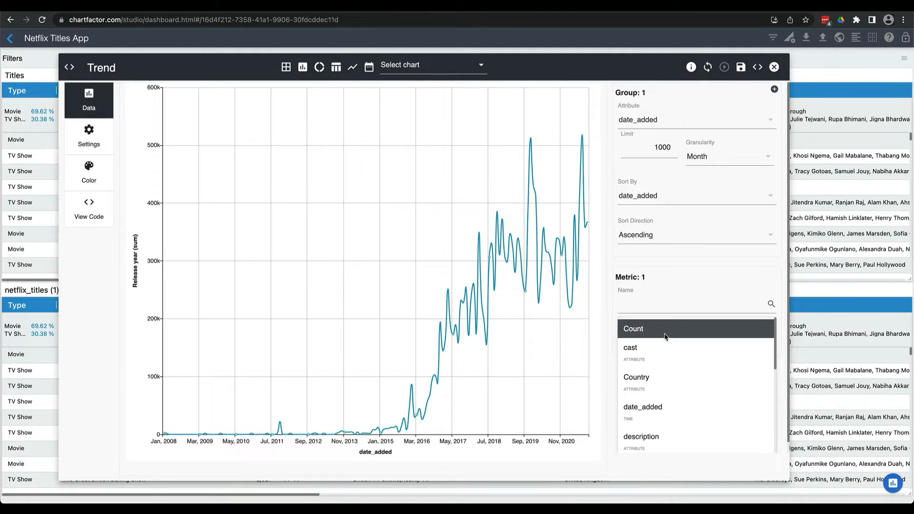
click(665, 334)
Step: Set the Trend chart's first group attribute to Release year
click(676, 122)
text(re)
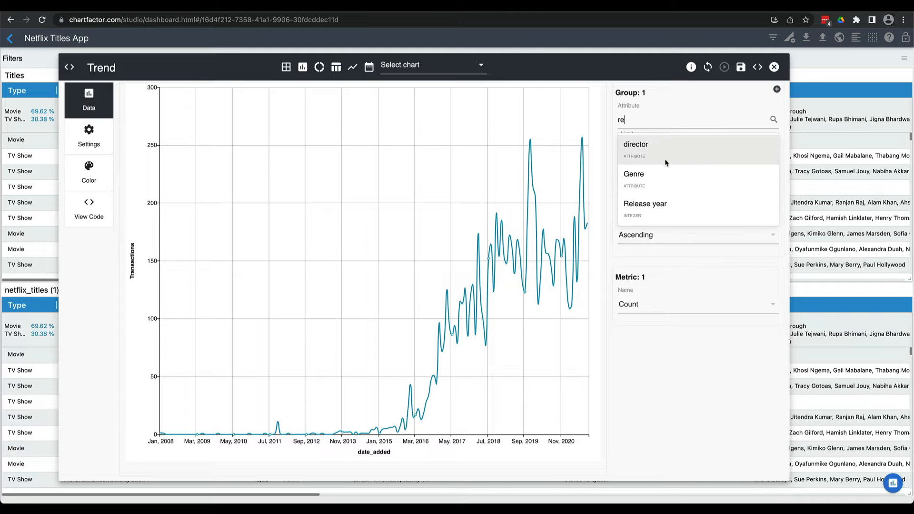
click(662, 204)
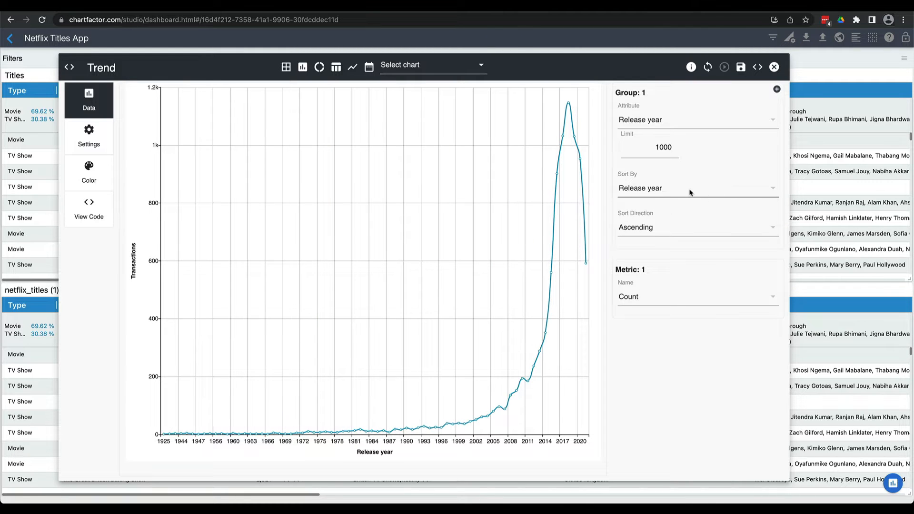
Step: Add a second group to the Trend chart with Type as its attribute
click(777, 90)
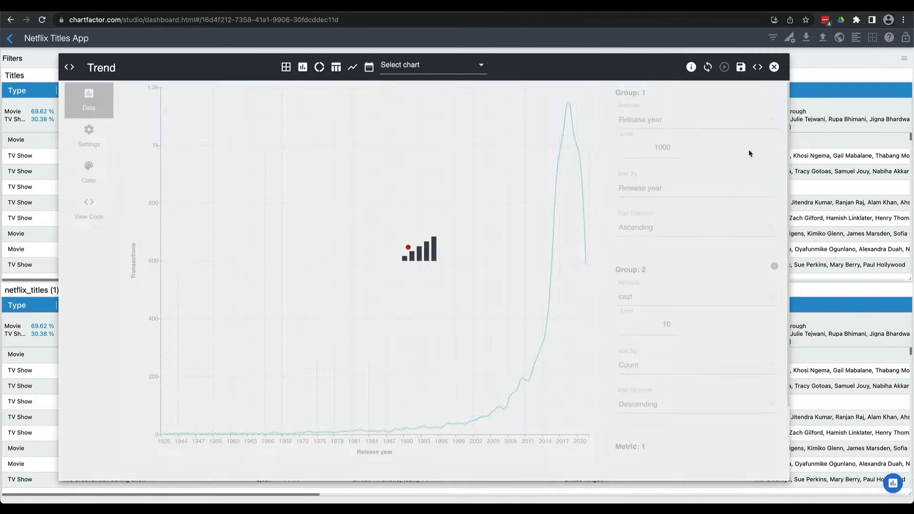
click(657, 299)
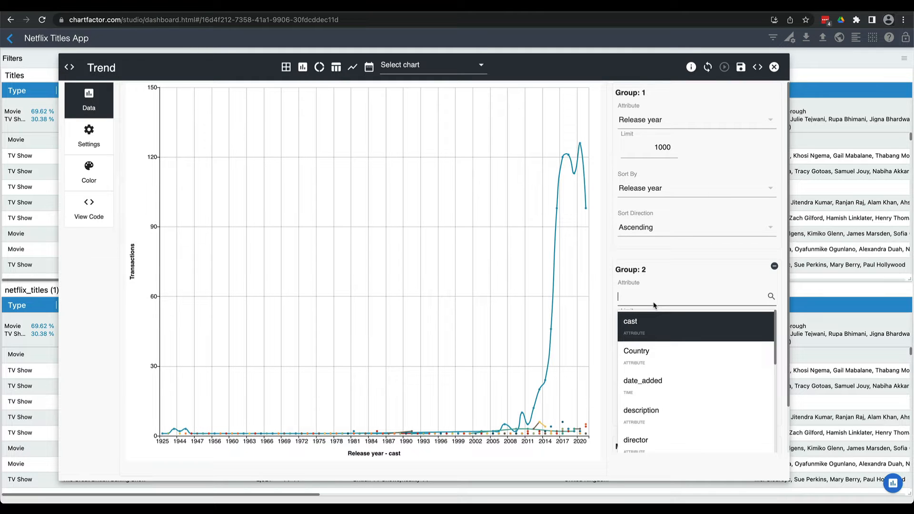
text(ty)
click(655, 318)
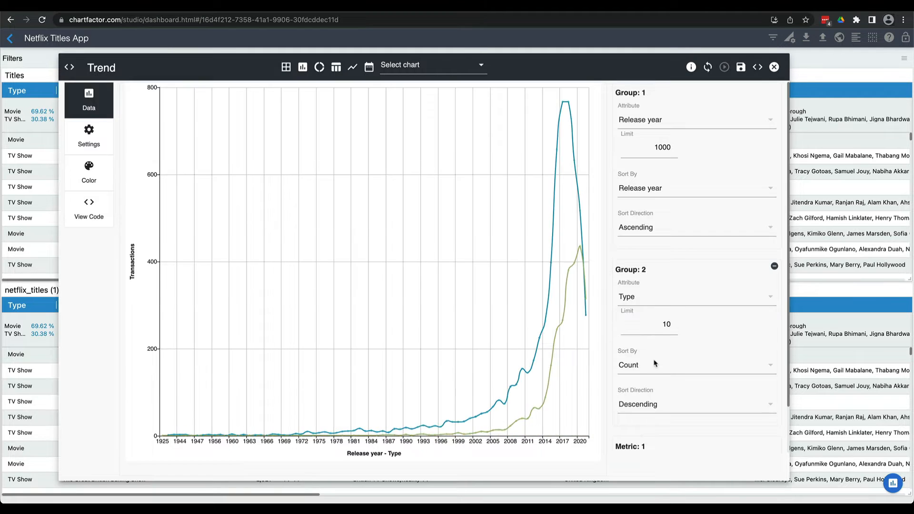
Step: Sort the Trend chart's second group by Type in ascending direction
click(655, 367)
text(ty)
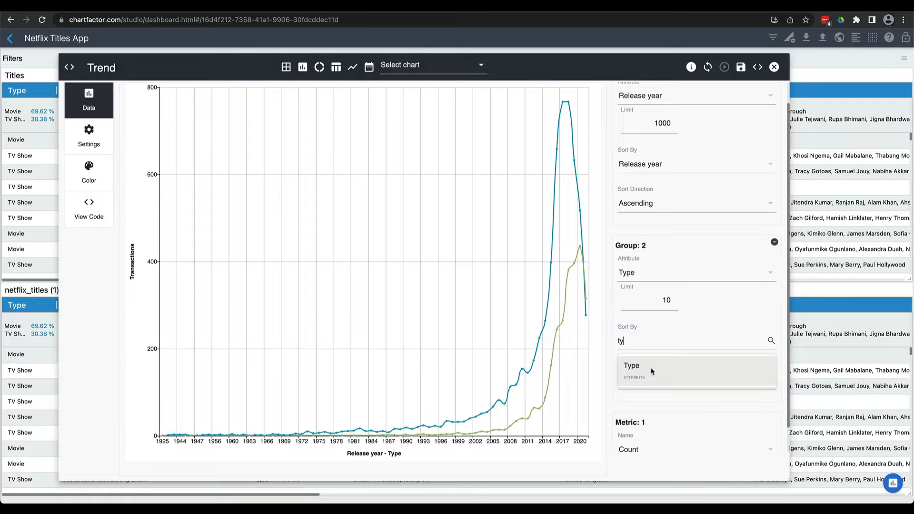
click(650, 379)
click(649, 381)
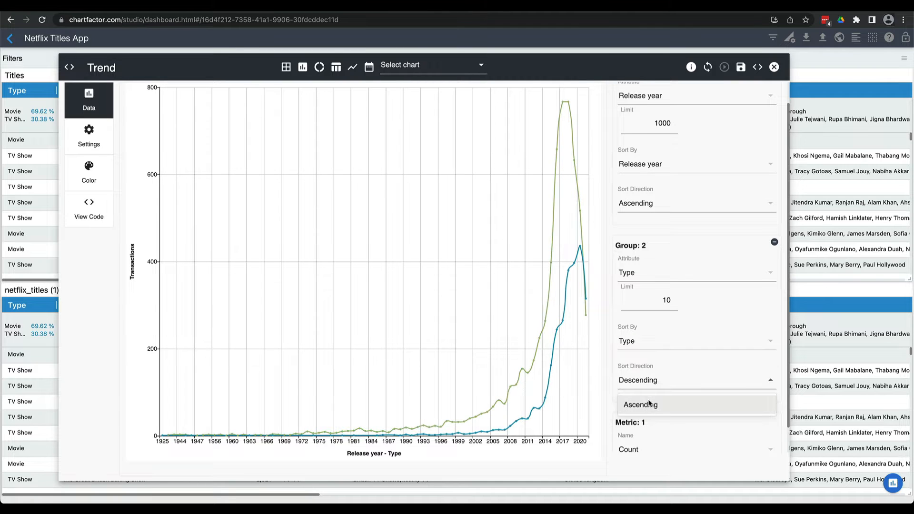
click(651, 405)
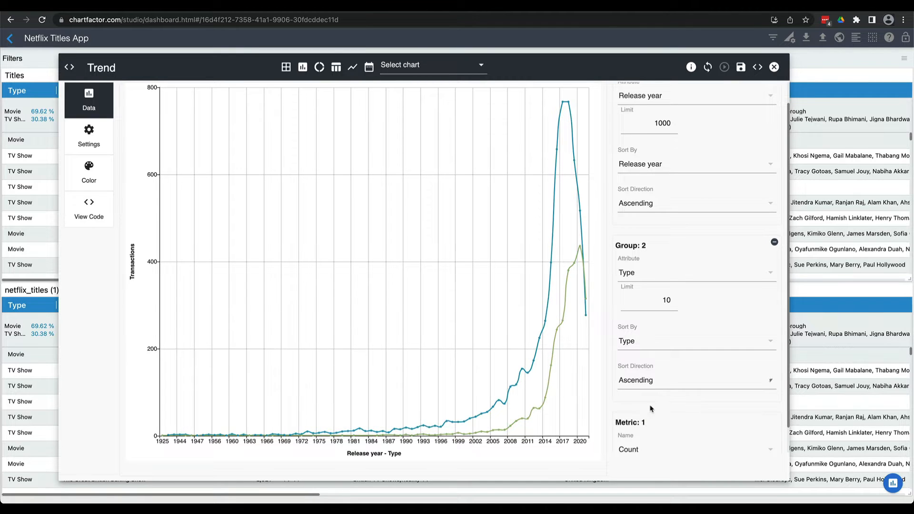
Step: Place the Trend chart's legend at the top of the chart
click(105, 146)
click(648, 97)
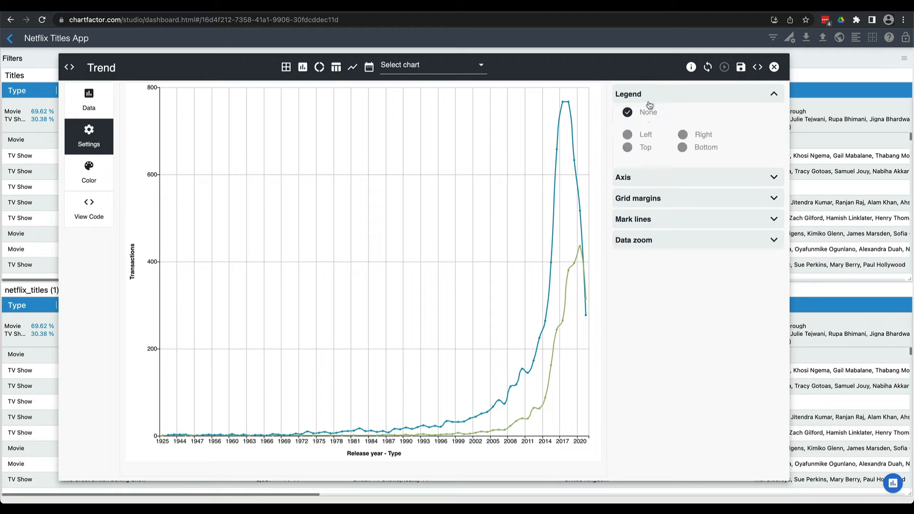
click(627, 147)
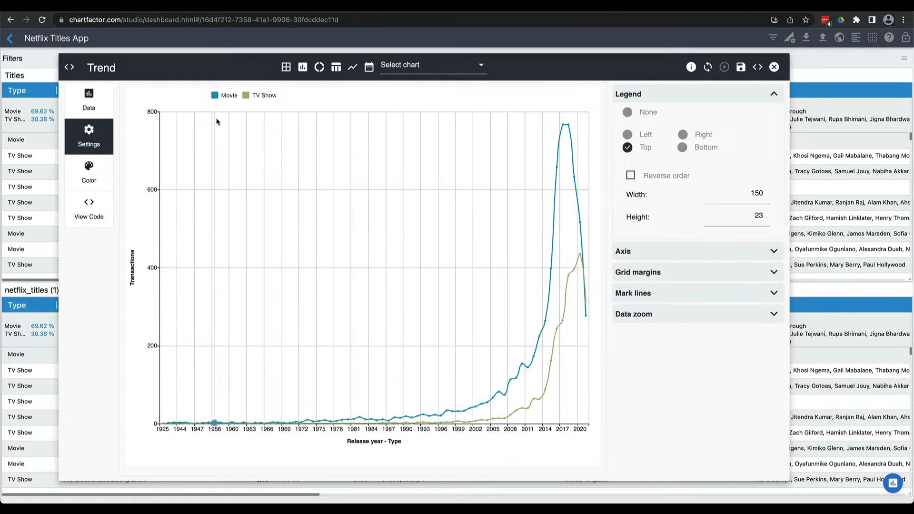
Step: Assign colors by value, giving TV Show the bright green #97df0d, and save the Trend chart to the dashboard
click(89, 176)
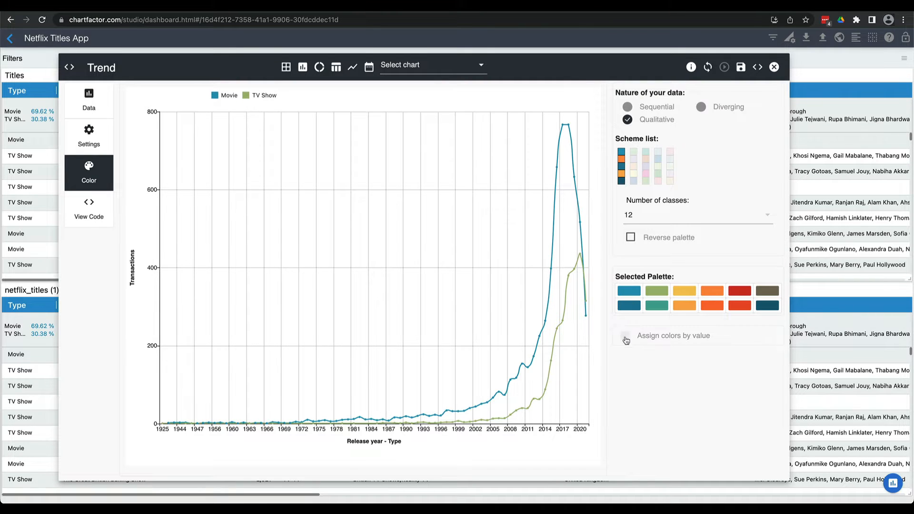
click(625, 335)
click(706, 353)
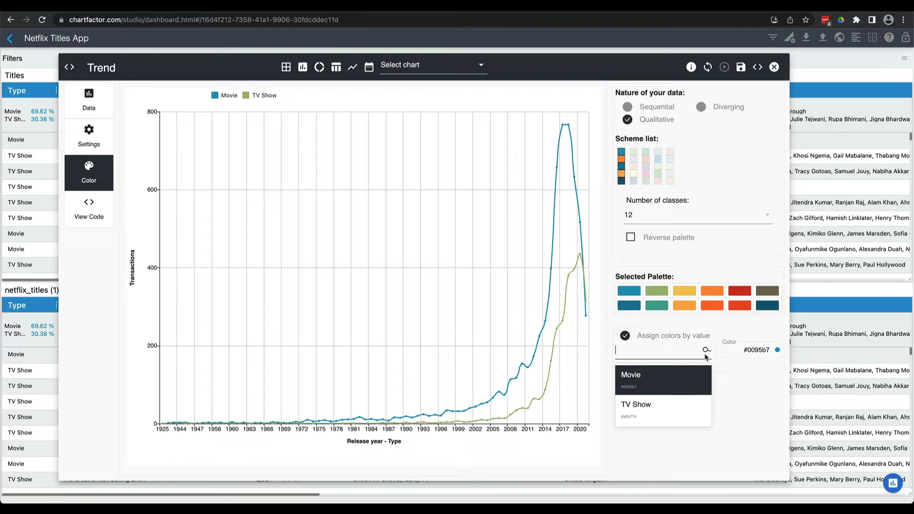
click(682, 405)
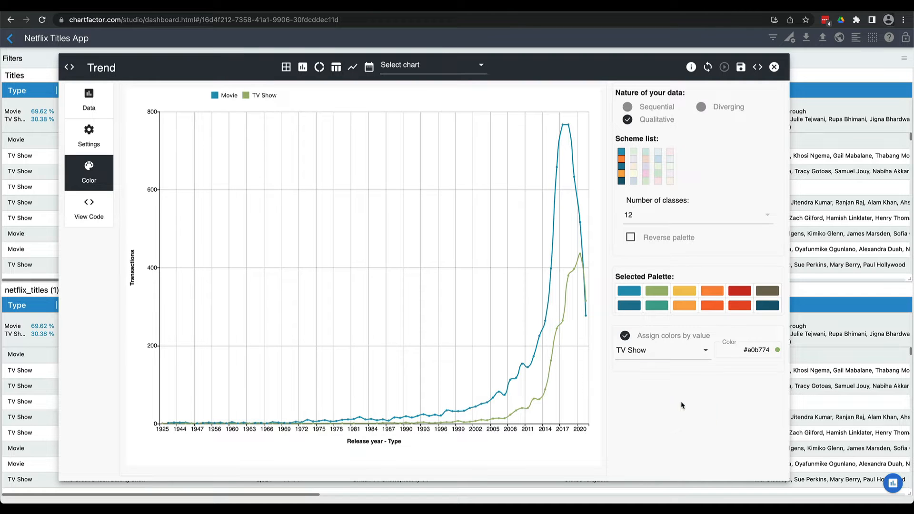
click(777, 351)
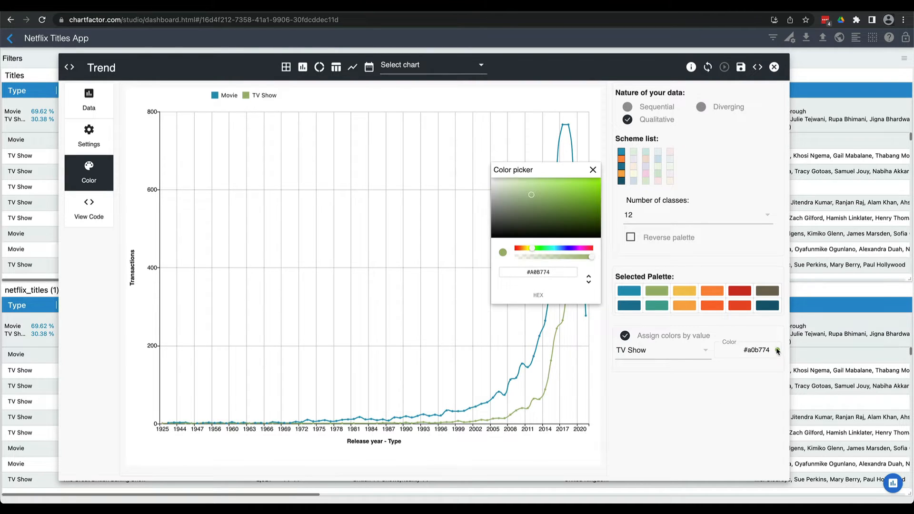
click(591, 192)
click(594, 186)
click(760, 187)
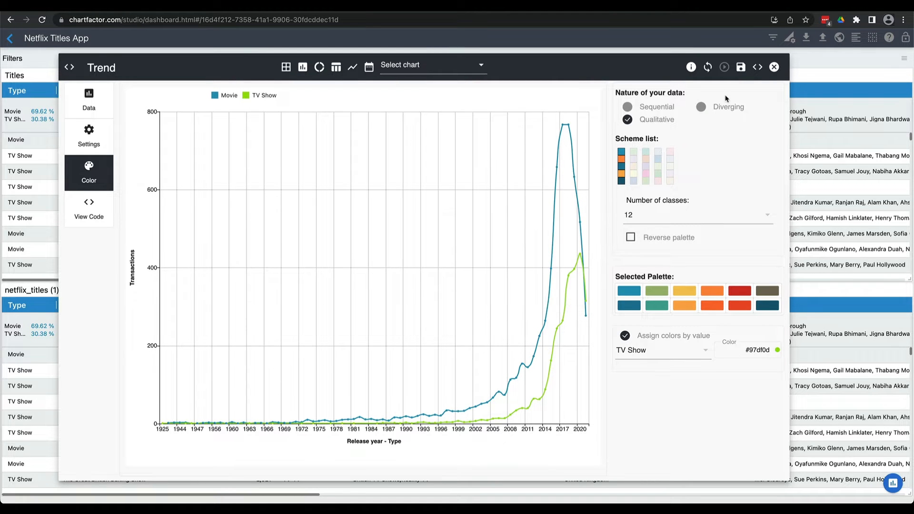
click(740, 67)
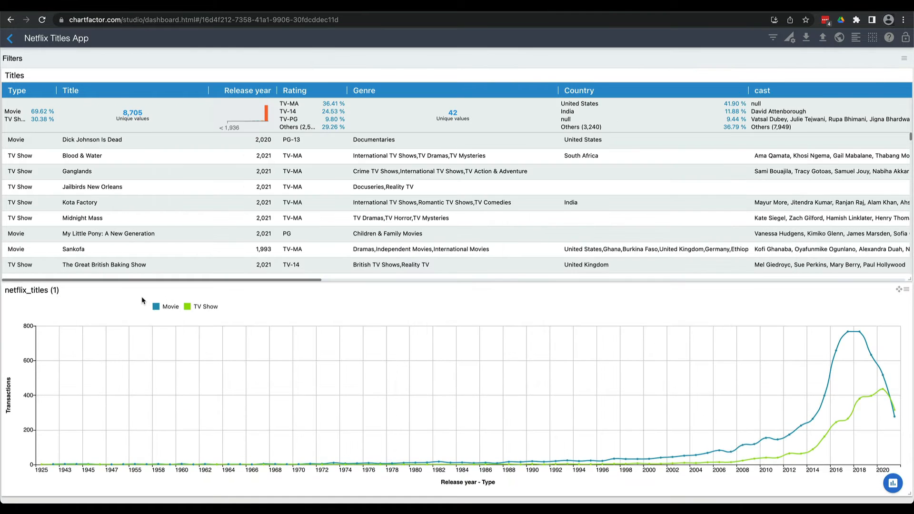
Step: Rename the trend chart widget "Trend" and narrow it to half the dashboard's width
drag(907, 491, 492, 478)
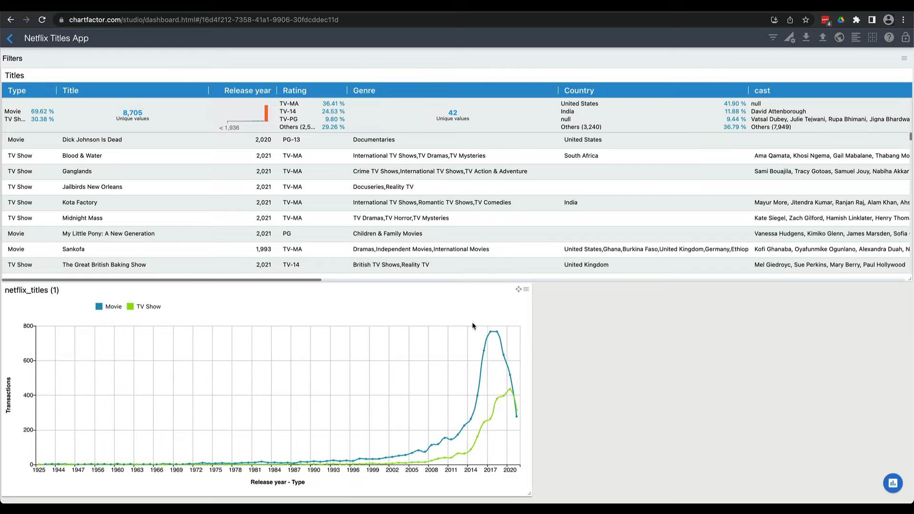
click(193, 294)
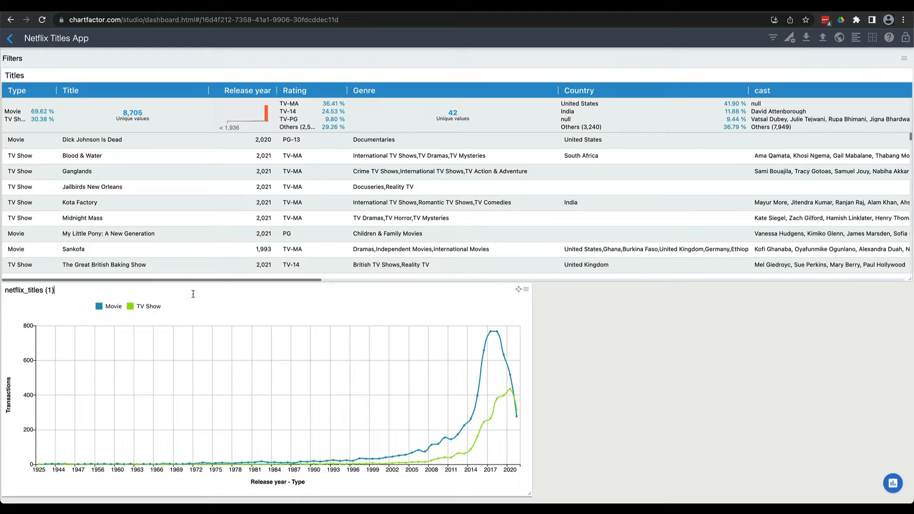
text(Trend)
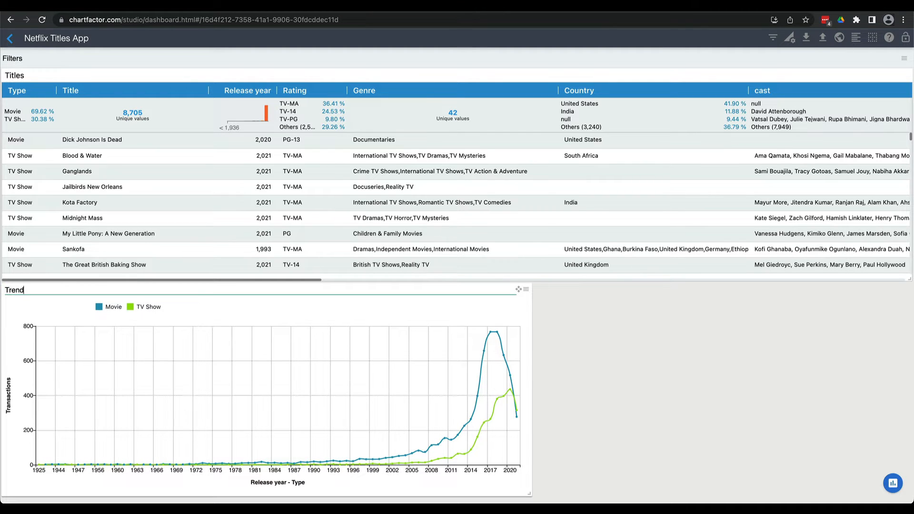
click(606, 390)
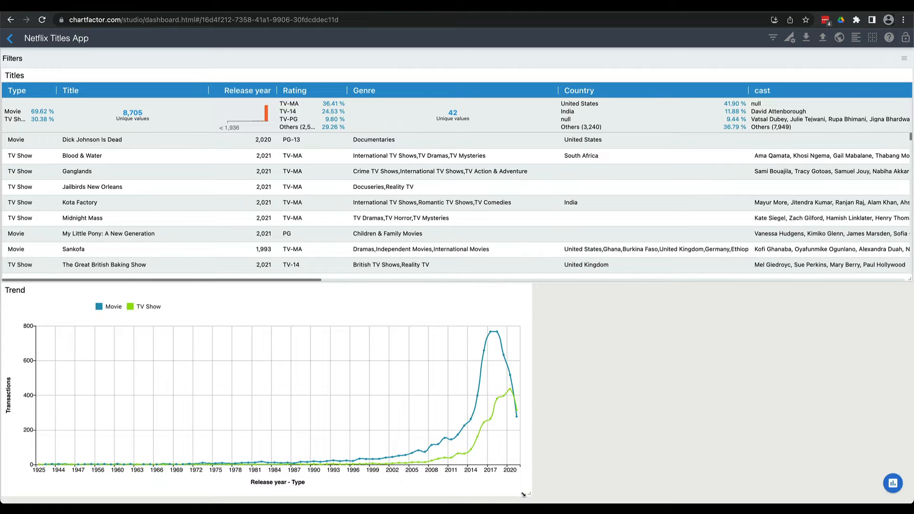
drag(523, 494, 456, 491)
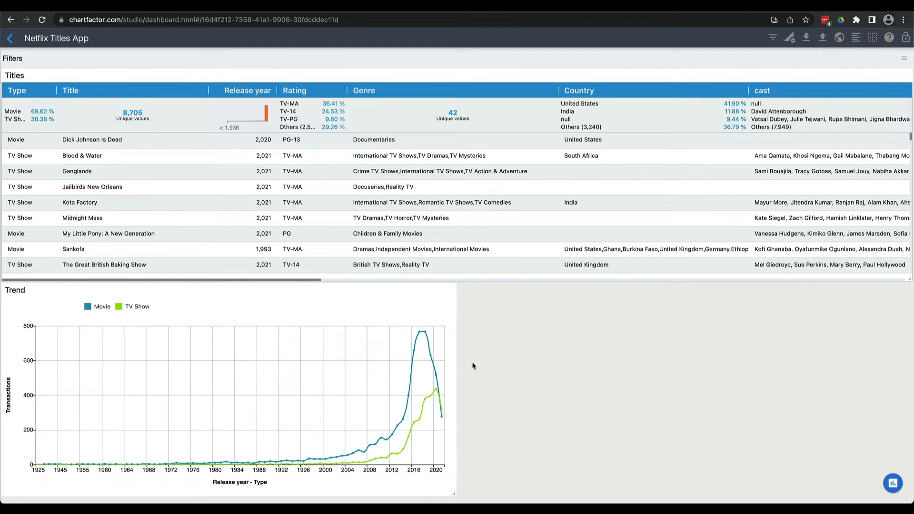
Step: Duplicate the Trend widget and move the copy into the empty space beside the original
click(450, 289)
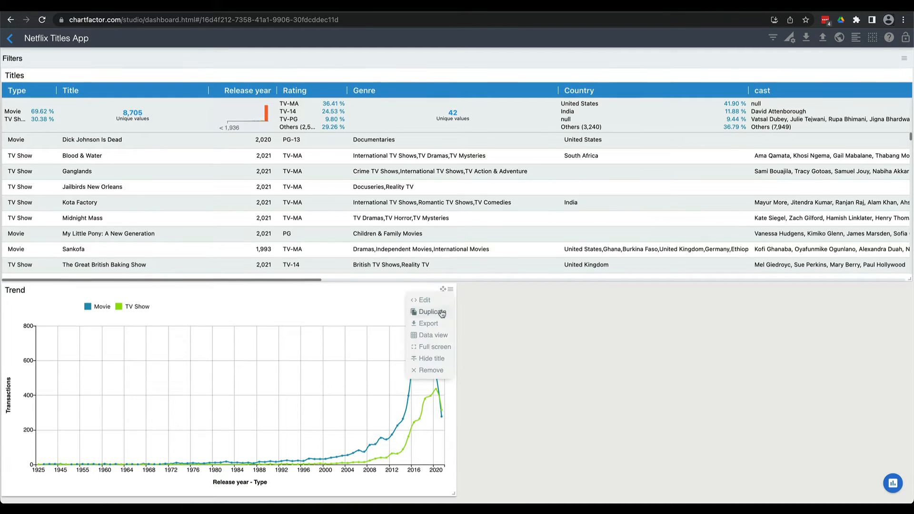
click(442, 312)
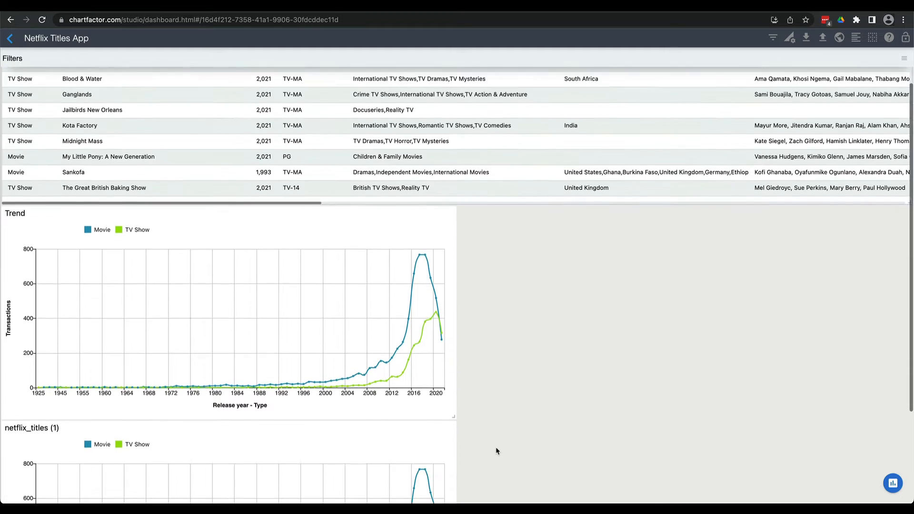
click(451, 305)
drag(442, 305, 879, 159)
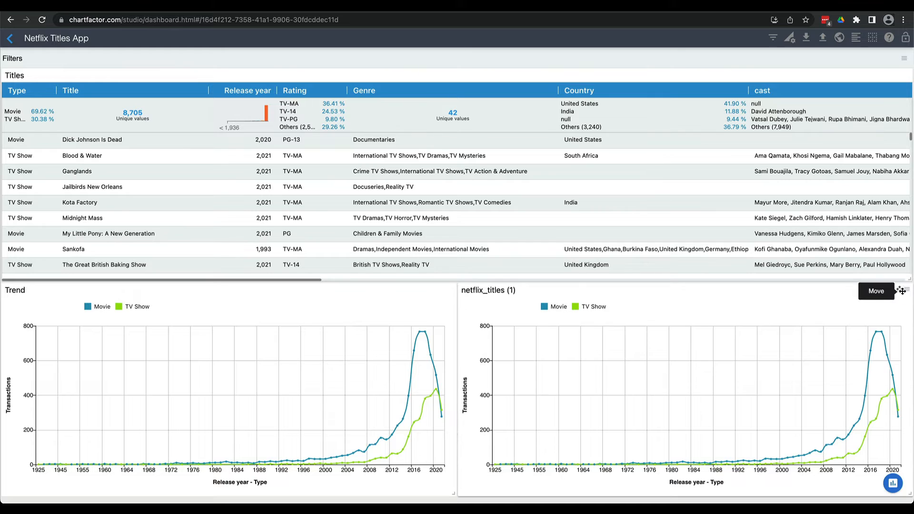
Step: Open the copied trend chart for editing and change it to a Bars chart
click(907, 289)
click(898, 301)
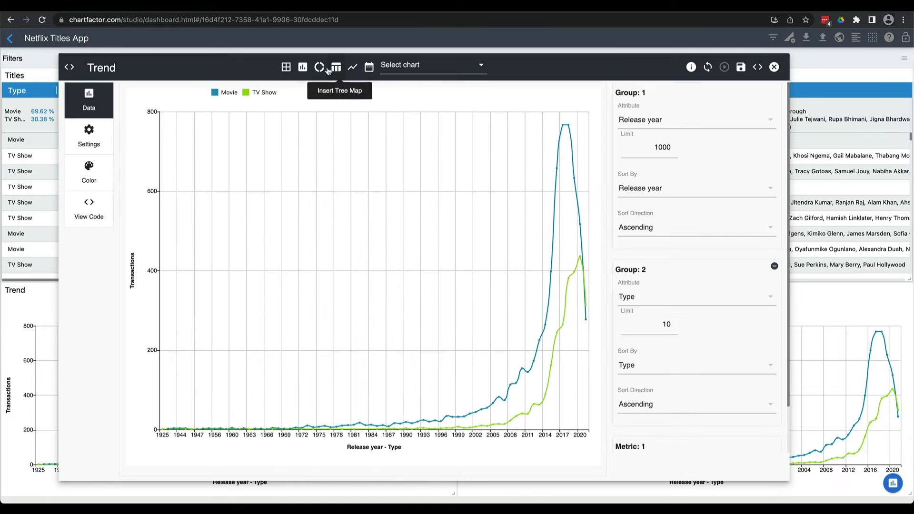
click(303, 67)
Step: Set the Bars chart's first group attribute to Rating and sort that group by Count
click(695, 120)
text(ra)
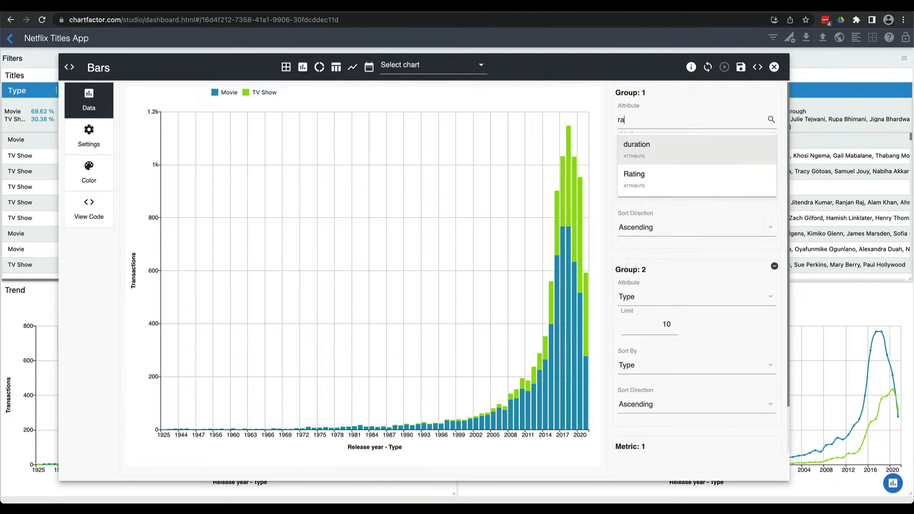
click(664, 172)
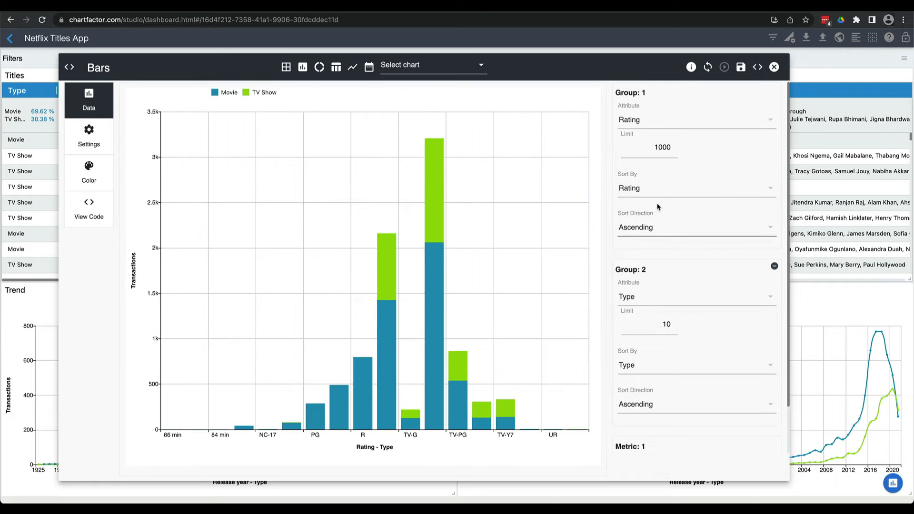
click(654, 193)
click(647, 221)
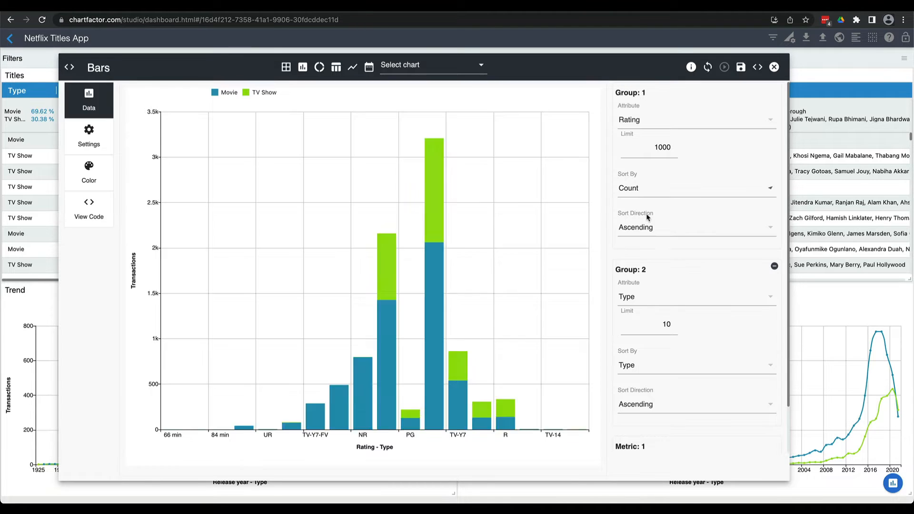
Step: Set the sort direction of the Bars chart's Rating group to Descending
click(657, 228)
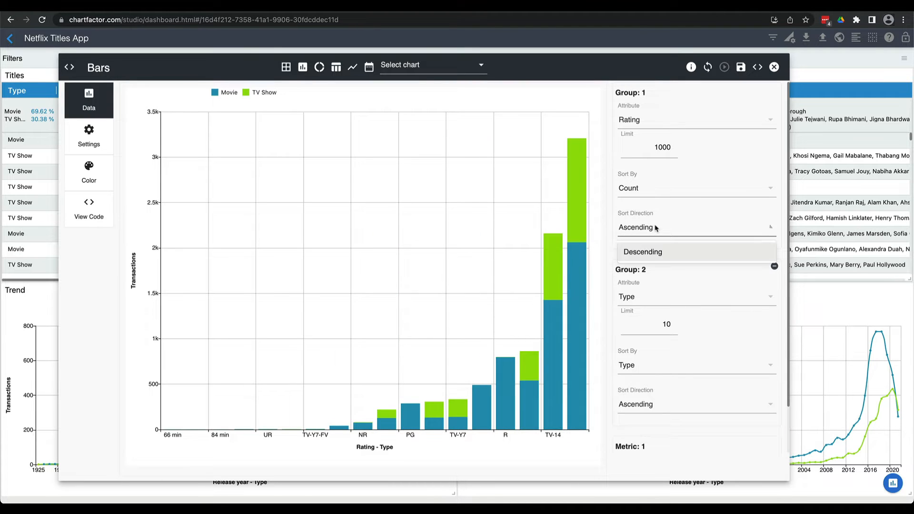
click(660, 252)
scroll(686, 319, down, 1)
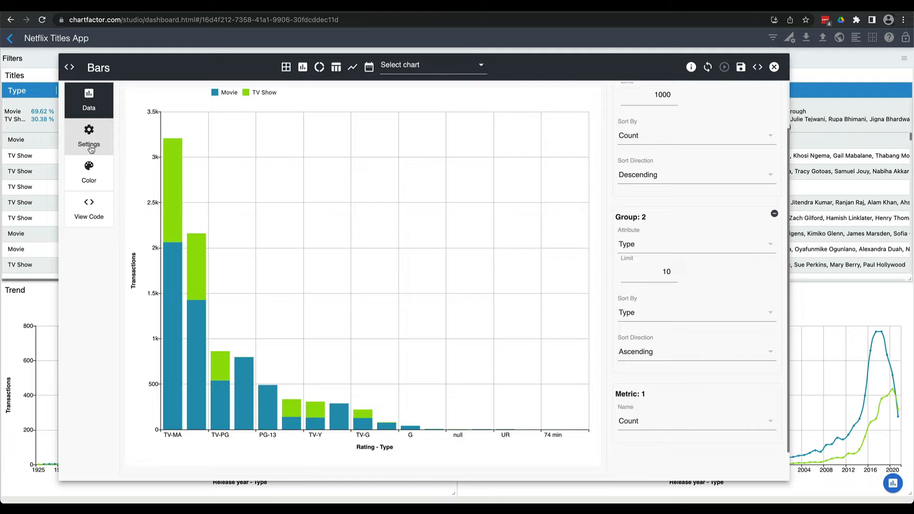
Step: Show metric labels on the bars and set their font style to Italic
click(90, 143)
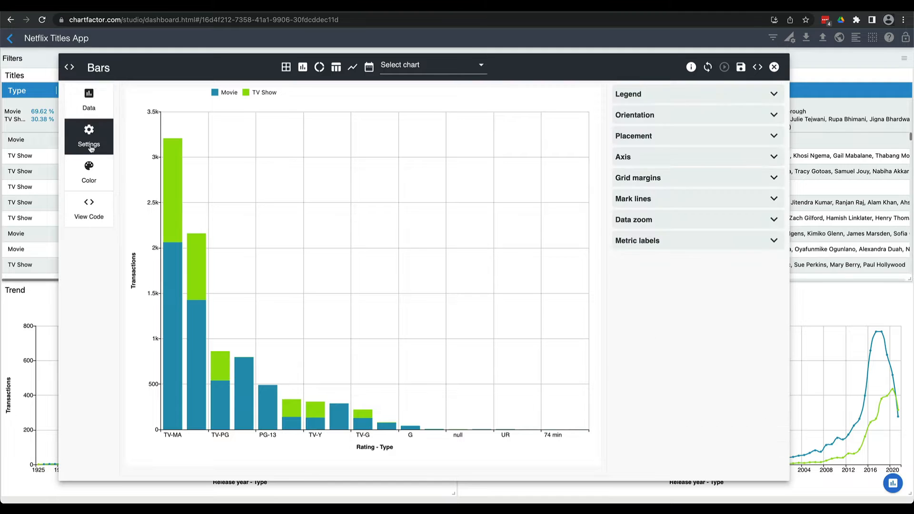
click(771, 97)
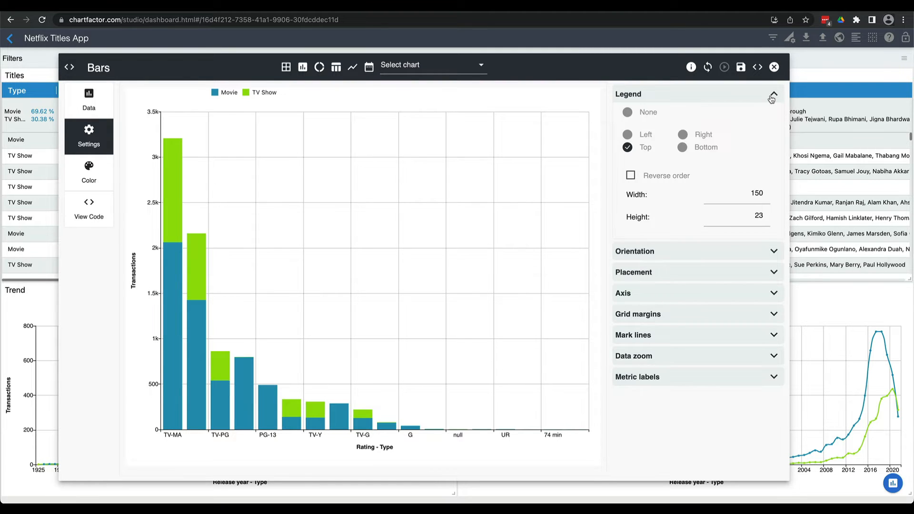
click(772, 98)
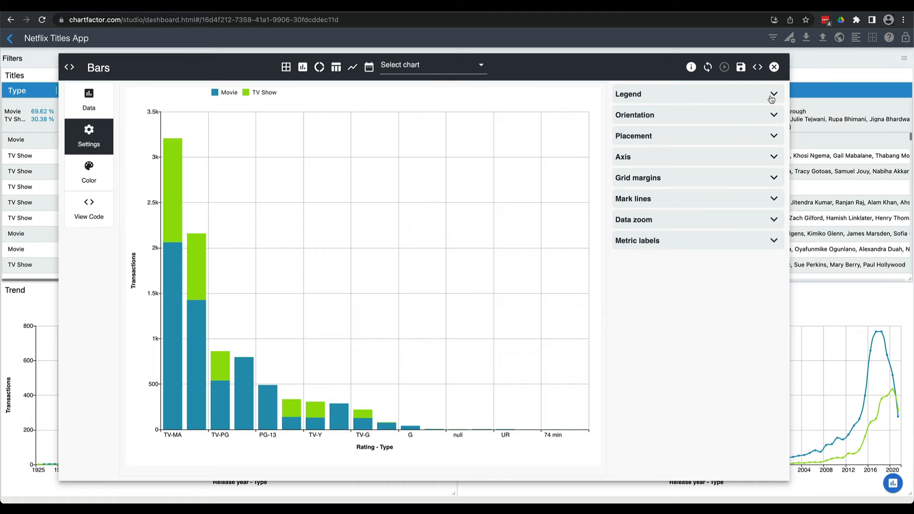
click(772, 242)
click(714, 258)
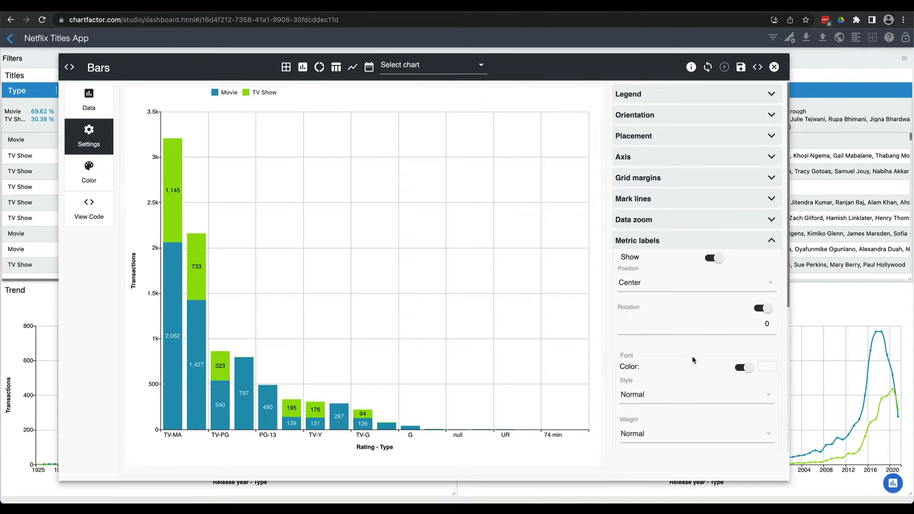
click(670, 397)
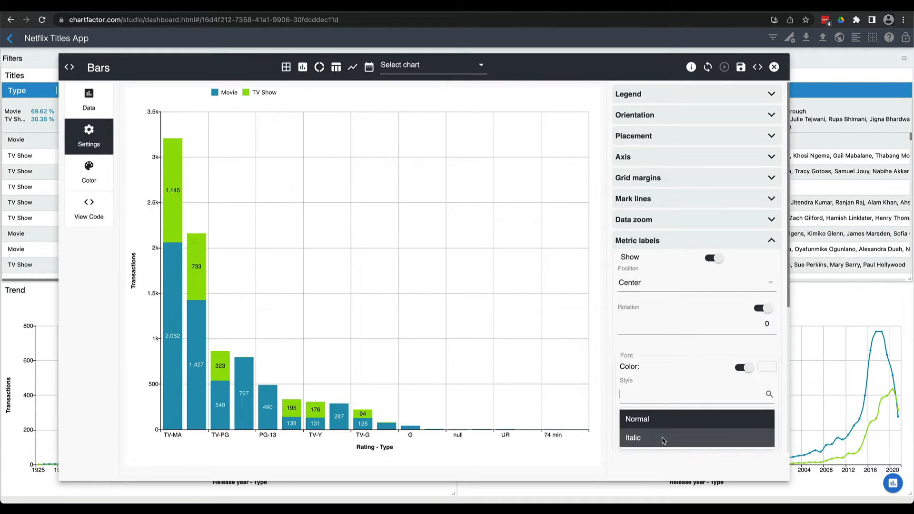
click(663, 437)
scroll(675, 367, down, 5)
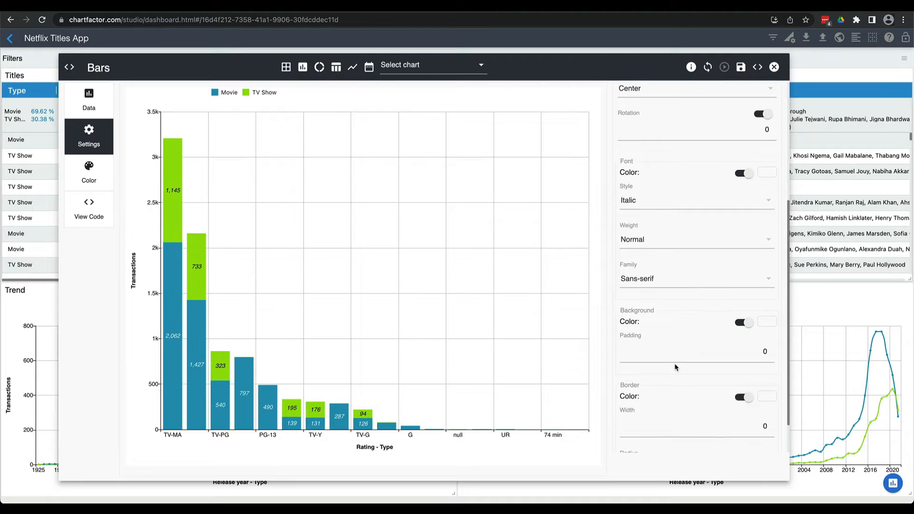
scroll(681, 323, up, 5)
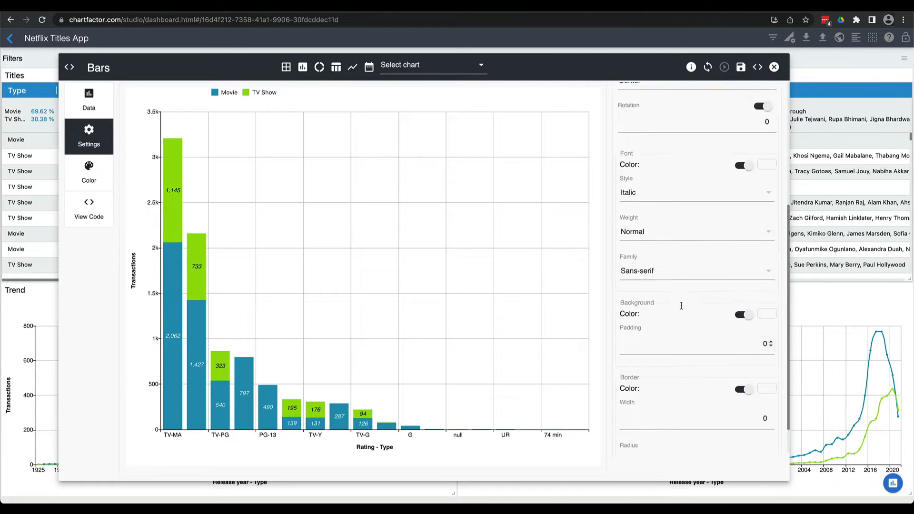
Step: Assign the Bars chart's colors by value, set TV Show to #9be708, and save the chart
click(74, 178)
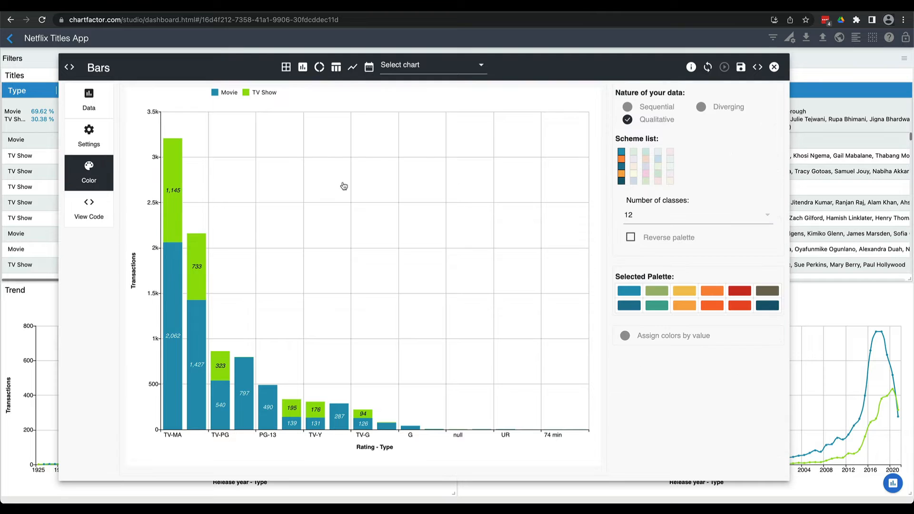
click(627, 339)
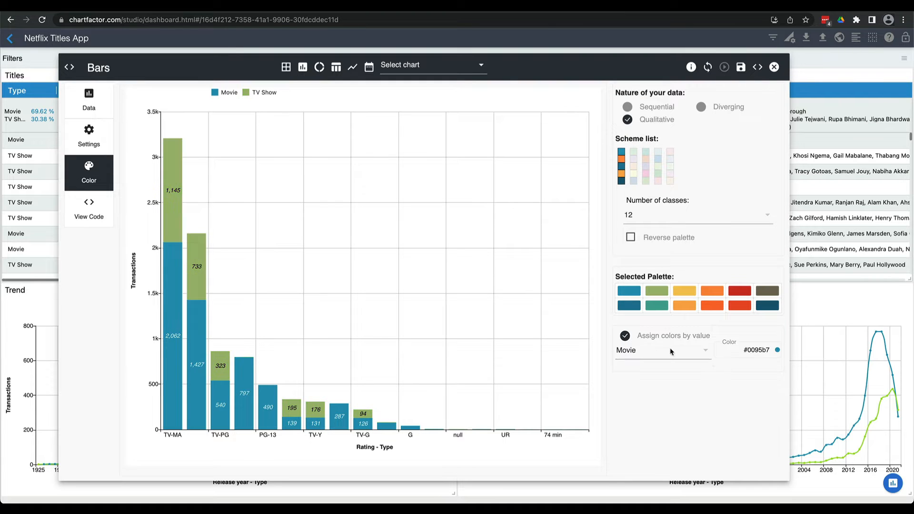
click(706, 353)
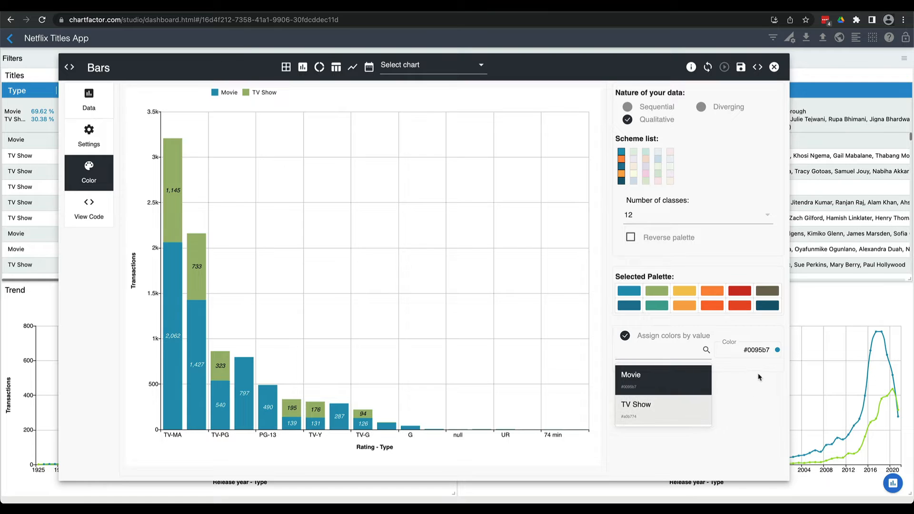
click(662, 410)
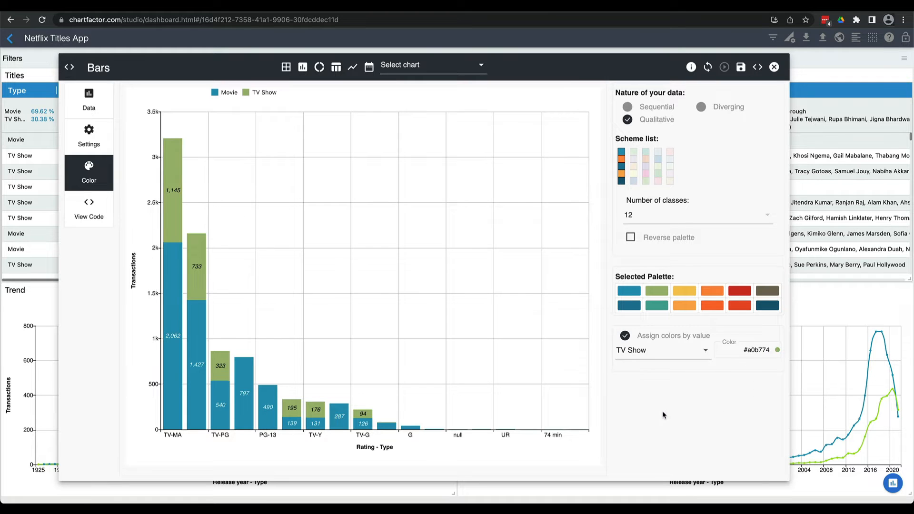
click(777, 350)
click(595, 188)
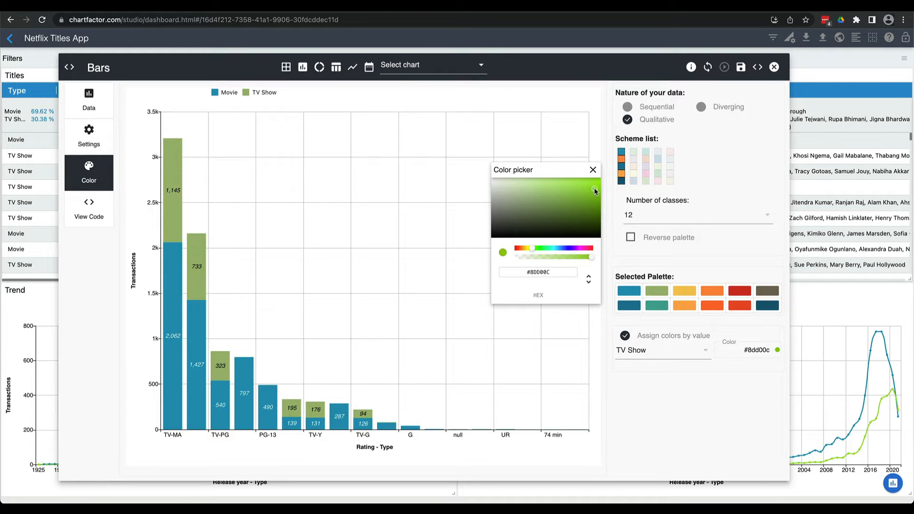
drag(599, 189, 597, 185)
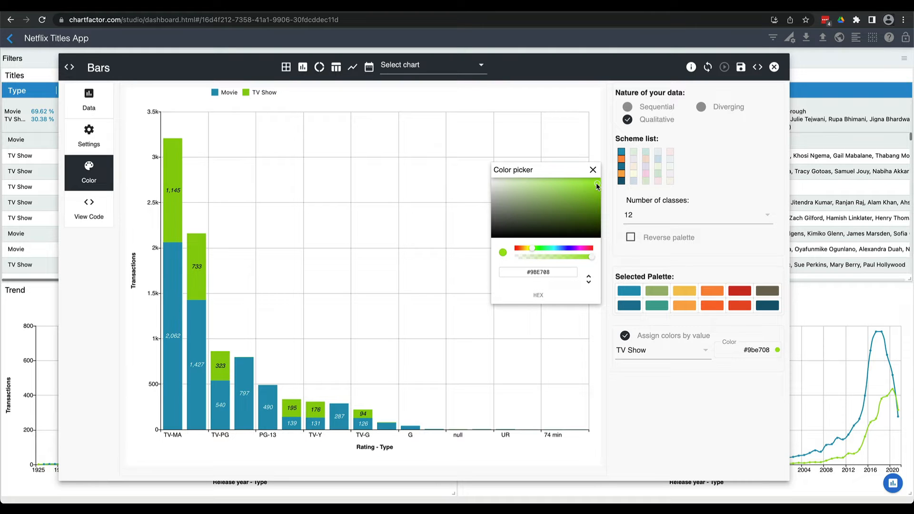
click(750, 185)
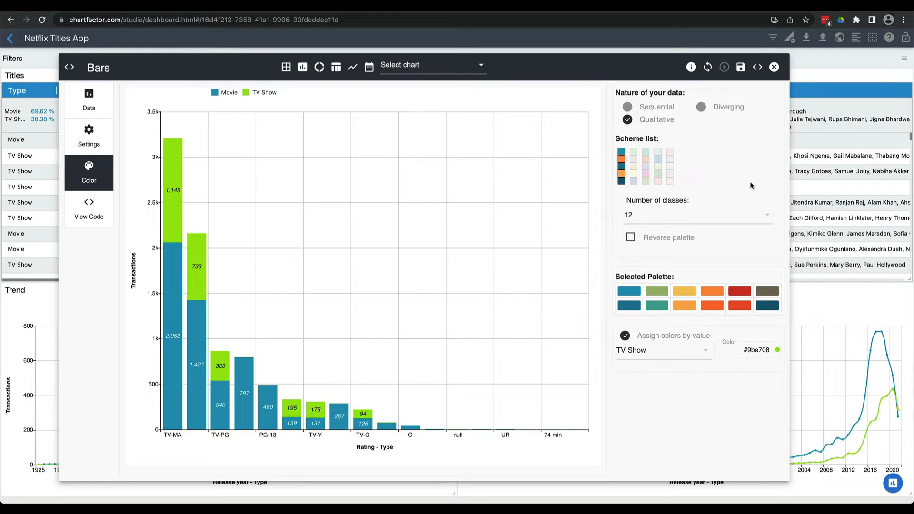
click(740, 66)
click(498, 290)
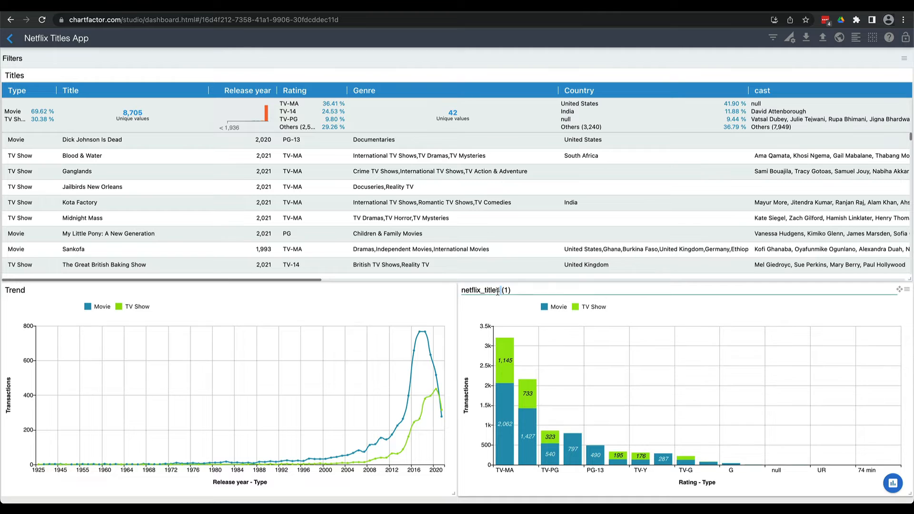
Step: Duplicate the Trend widget and open the new copy for editing
click(449, 290)
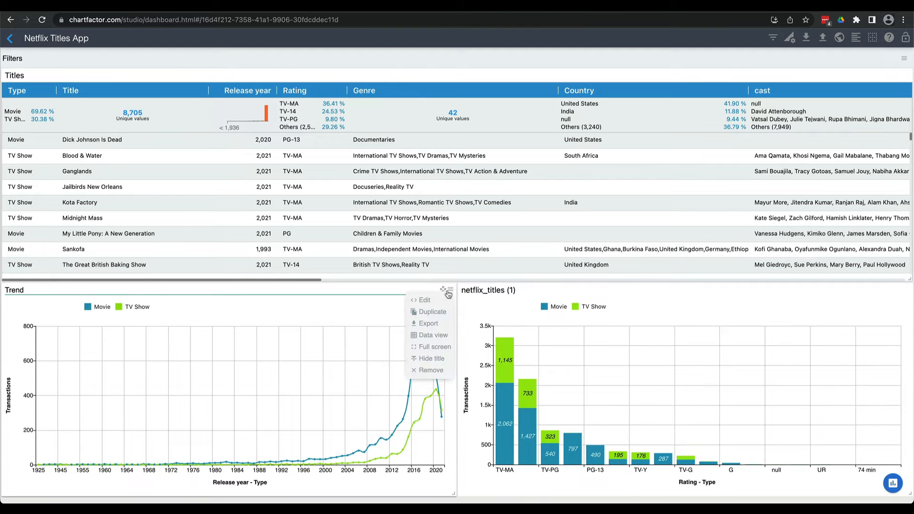
click(424, 311)
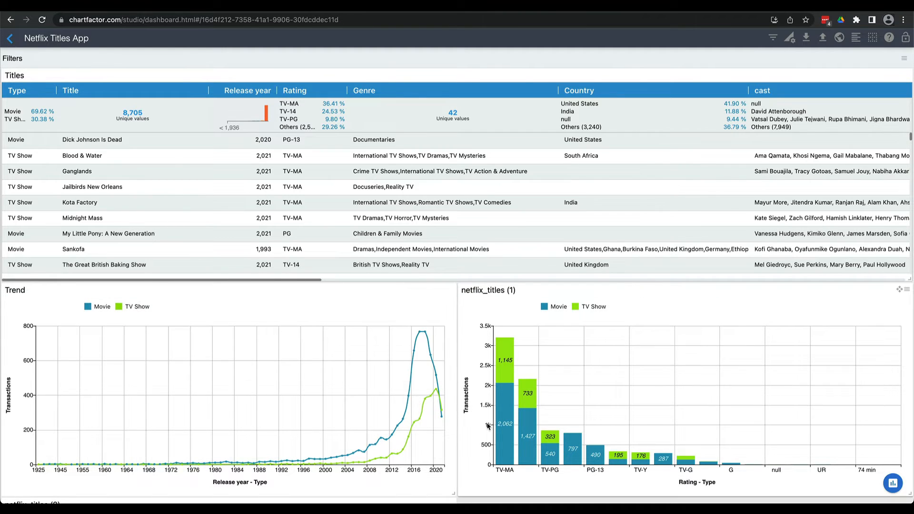
scroll(474, 450, down, 5)
click(450, 296)
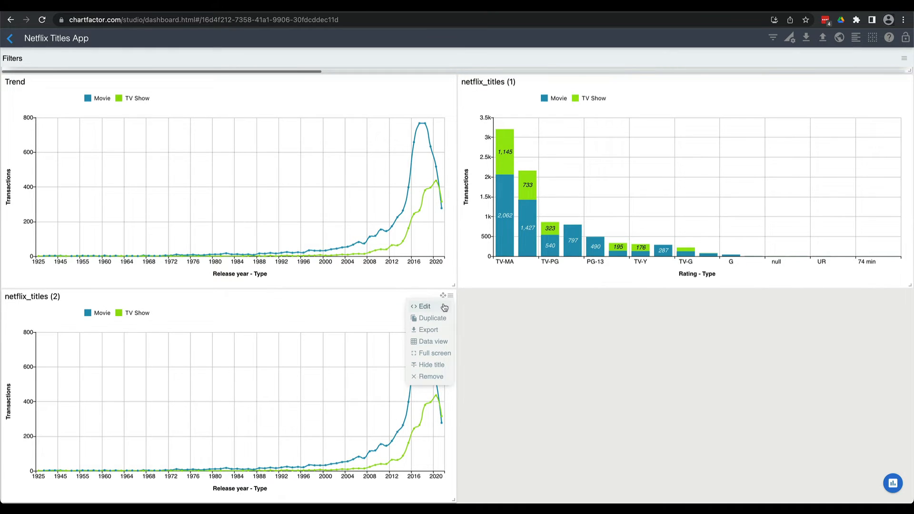
click(444, 307)
Step: Change the copied trend chart to a Heat Map
click(434, 71)
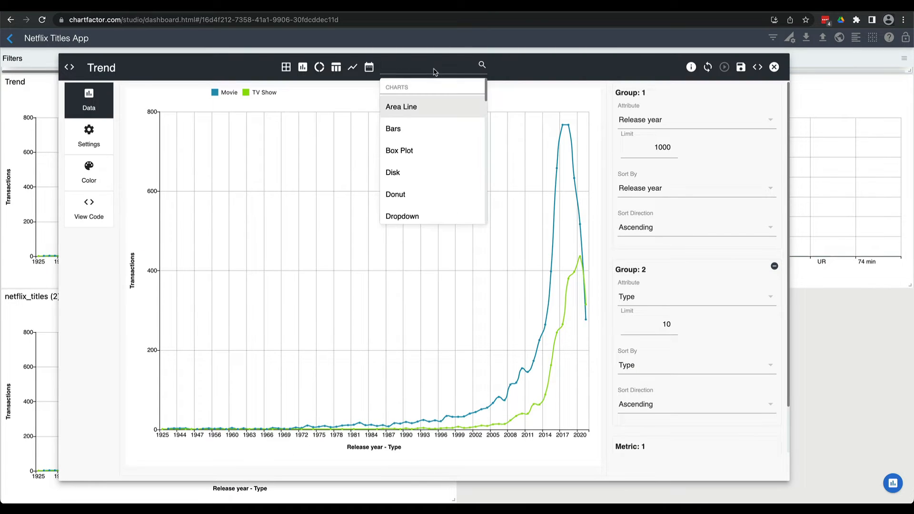
text(heat)
click(436, 105)
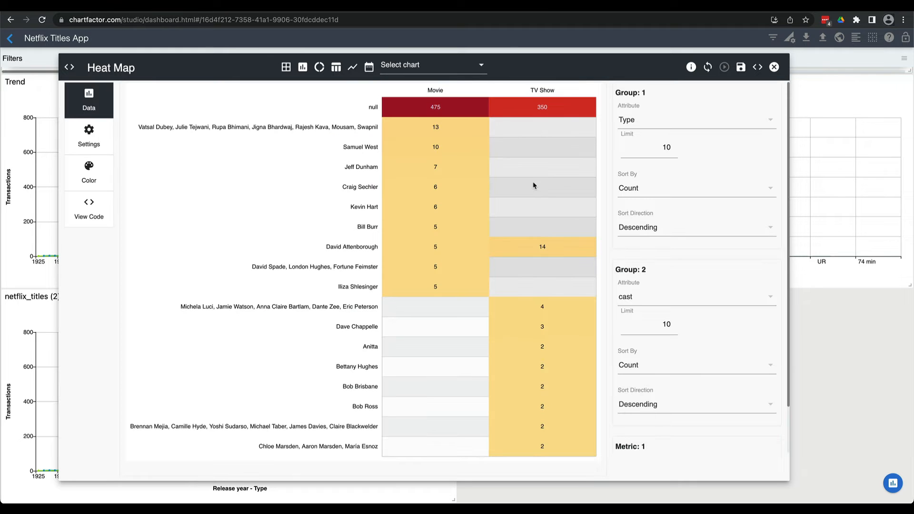
Step: Set the heat map's second group attribute to Genre and its first group attribute to Country
click(668, 298)
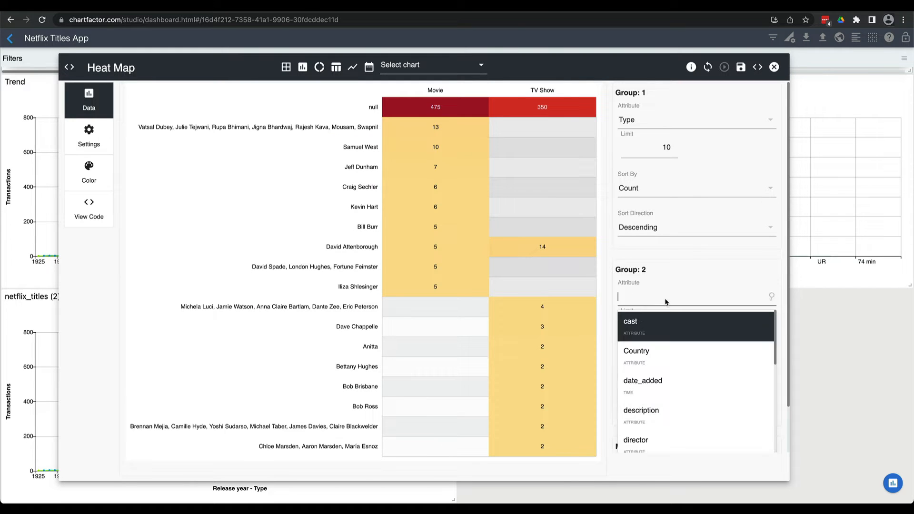
text(ge)
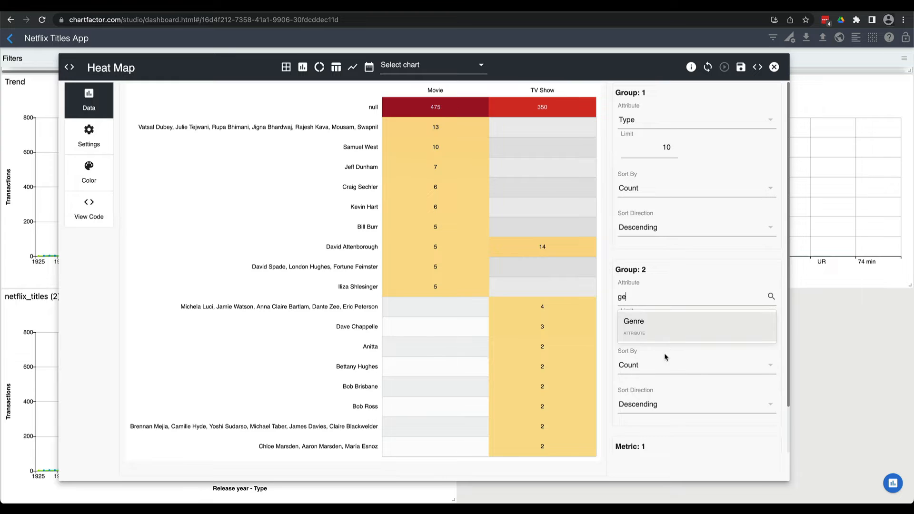
click(659, 332)
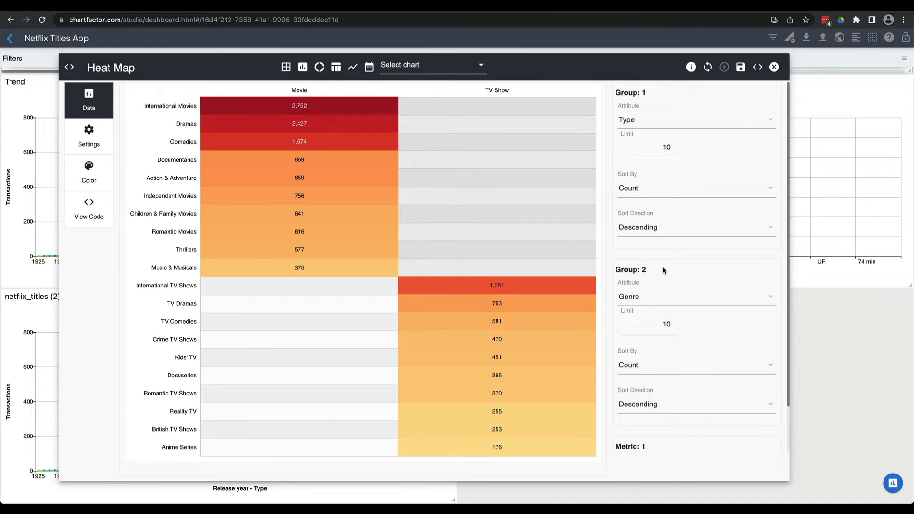
click(643, 126)
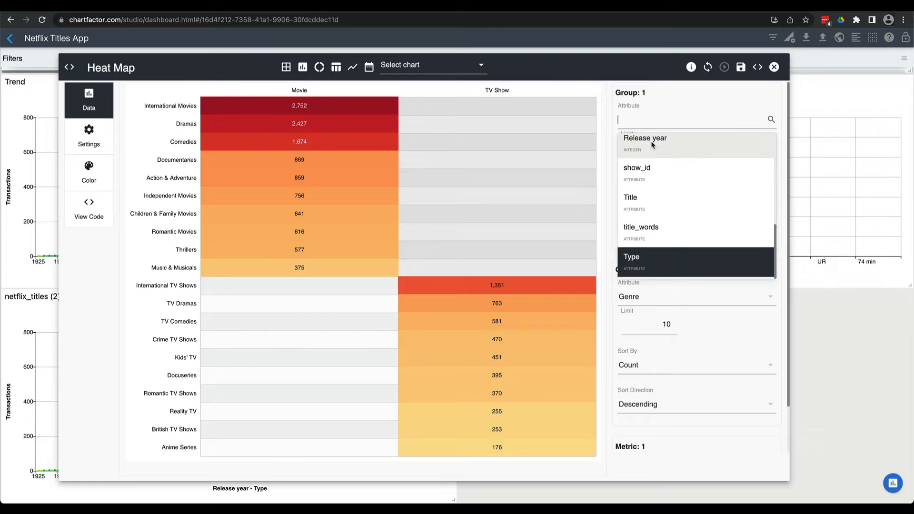
text(cou)
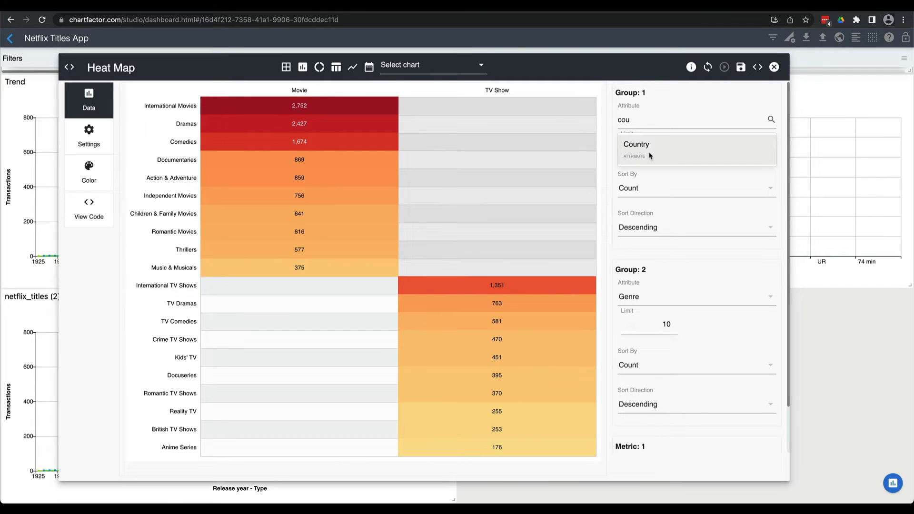
click(650, 156)
scroll(659, 298, down, 2)
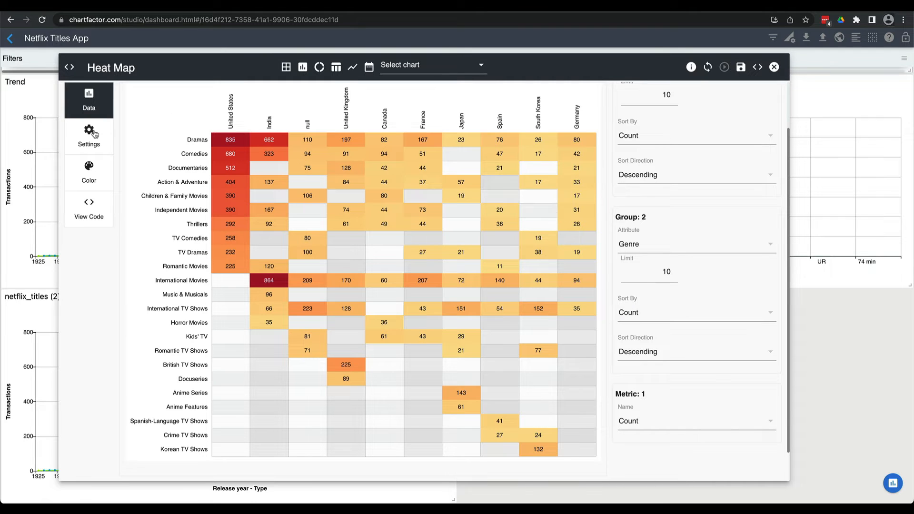
Step: Review the heat map's settings and color options, and save the chart to the dashboard
click(92, 141)
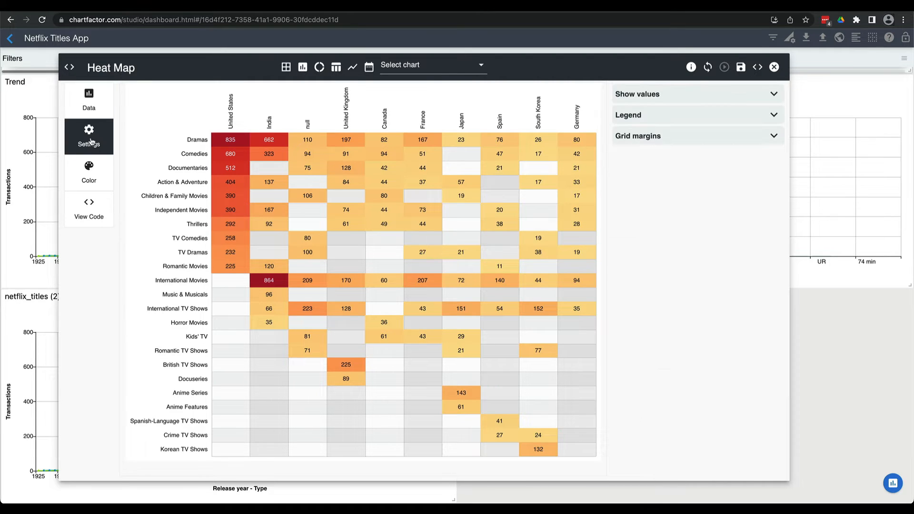
click(95, 163)
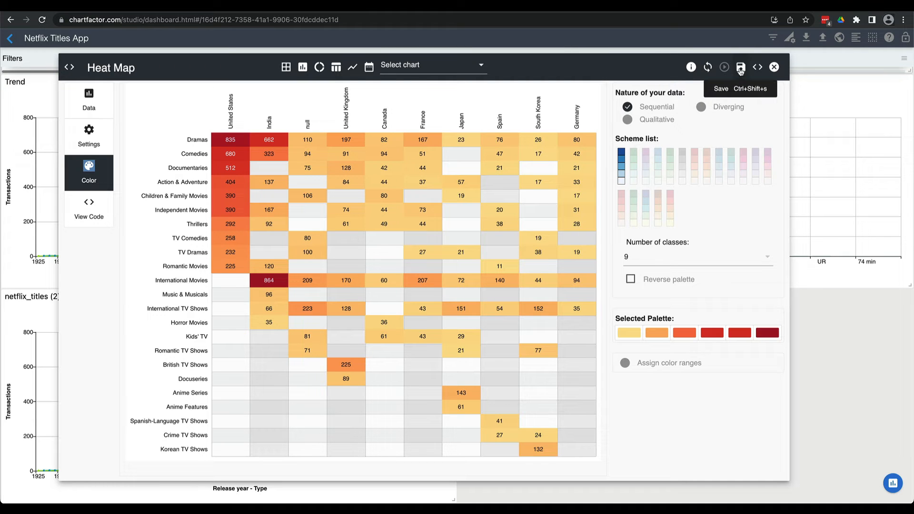
click(741, 68)
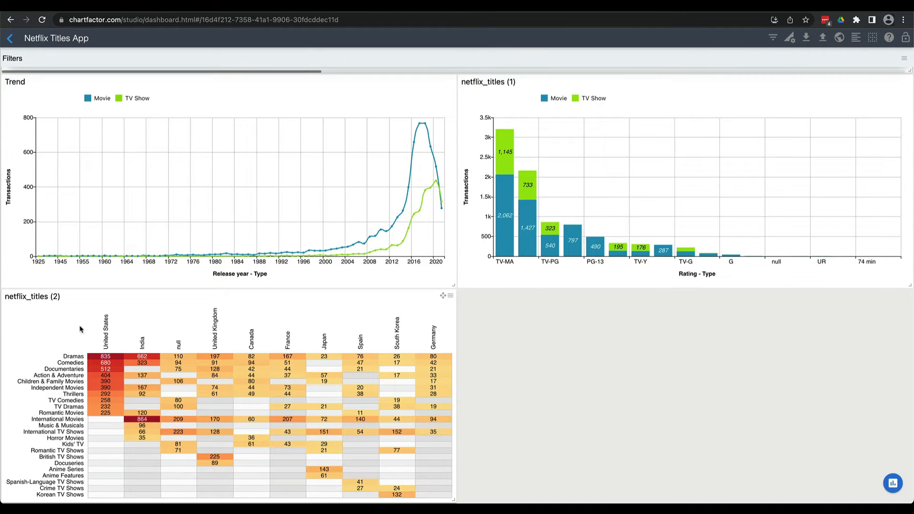
Step: Rename the heat map widget "Top ten countries heat map"
double_click(75, 295)
text(Top ten countries heat map)
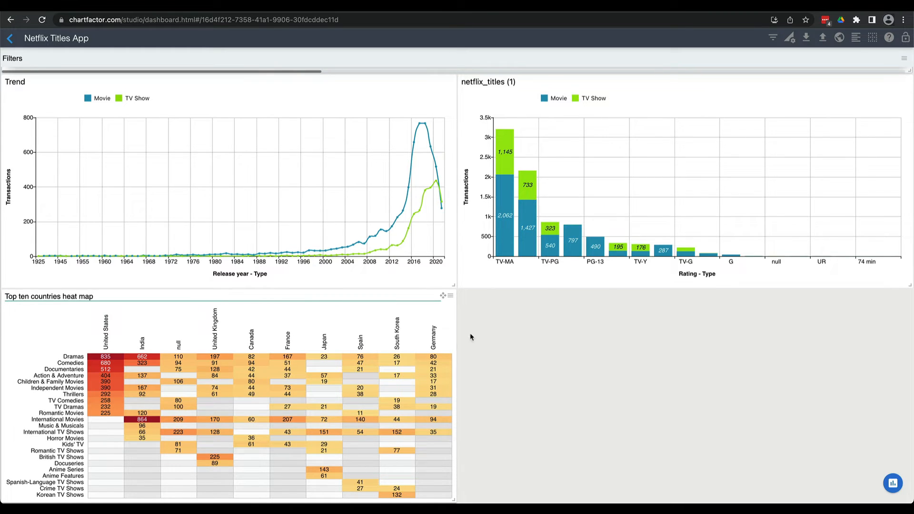
click(579, 368)
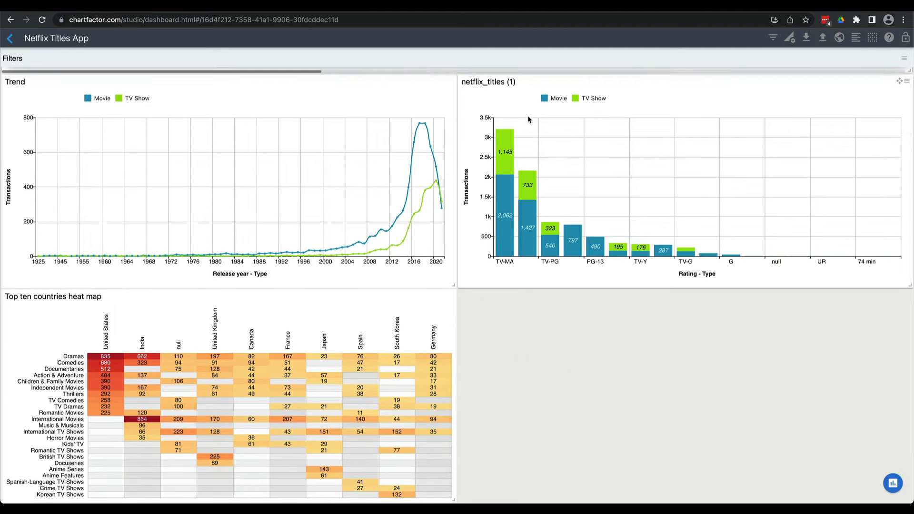
Step: Rename the ratings bar chart widget "Title ratings"
click(506, 83)
text(Title ratings)
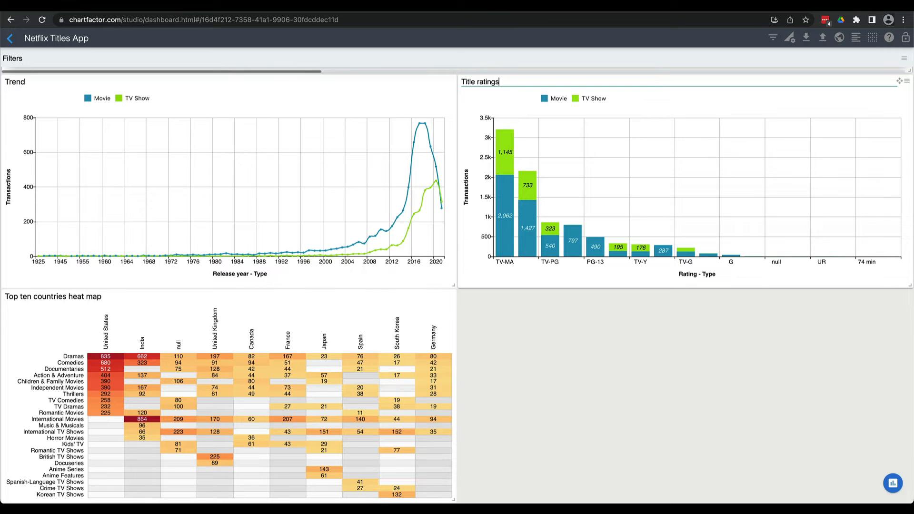
click(635, 329)
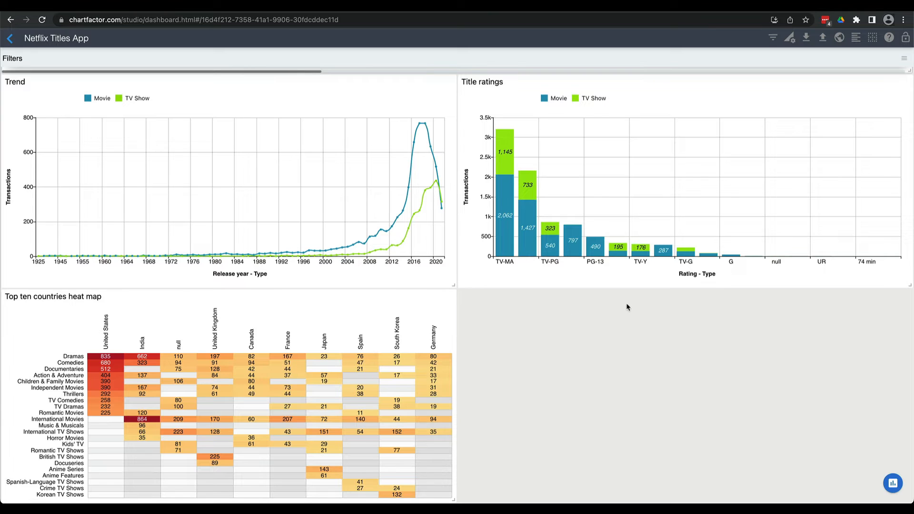
Step: Duplicate the Title ratings bar chart and change the copy's chart type to Word Cloud
click(907, 81)
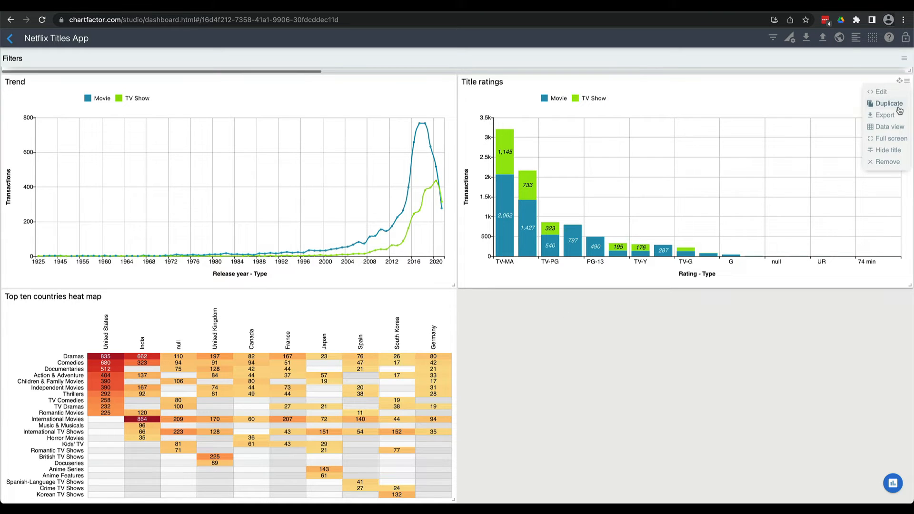
click(888, 104)
click(907, 295)
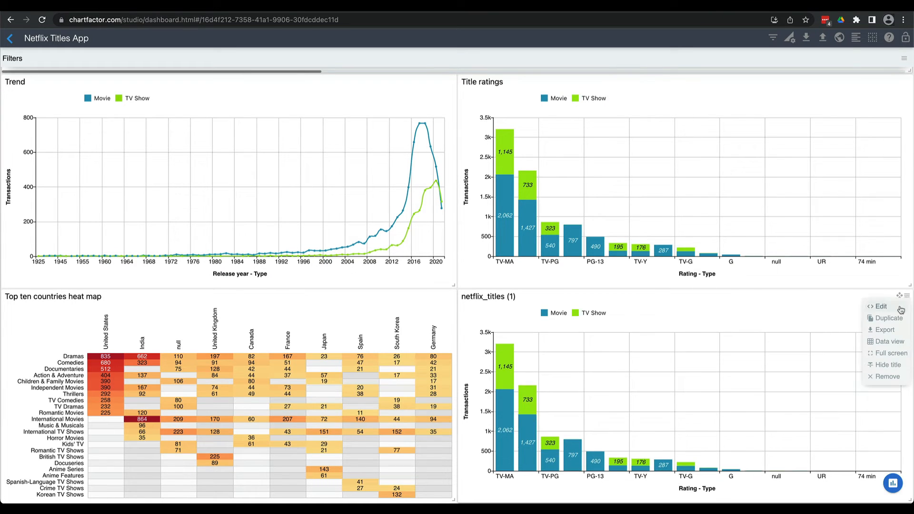
click(901, 310)
click(419, 67)
text(w)
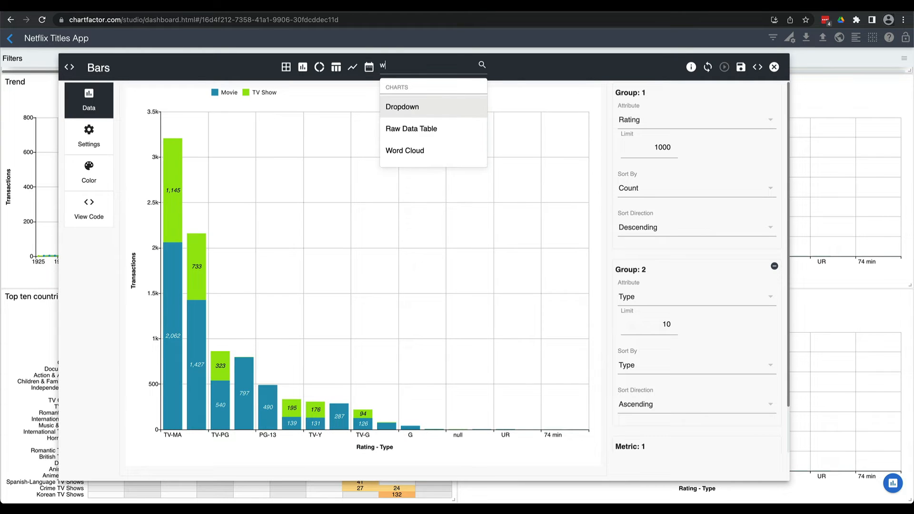
text(ord)
click(403, 106)
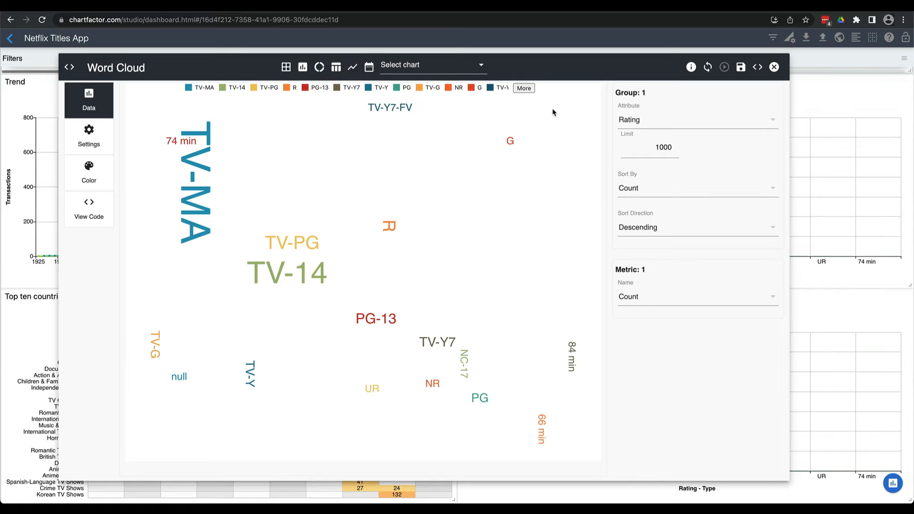
Step: Set the word cloud's group limit to 500 and its attribute to title_words
double_click(661, 148)
text(5)
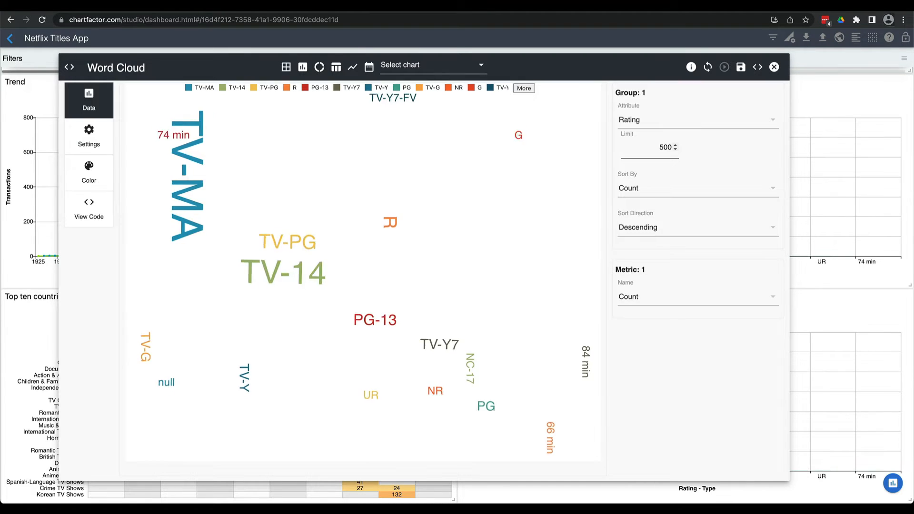
click(677, 126)
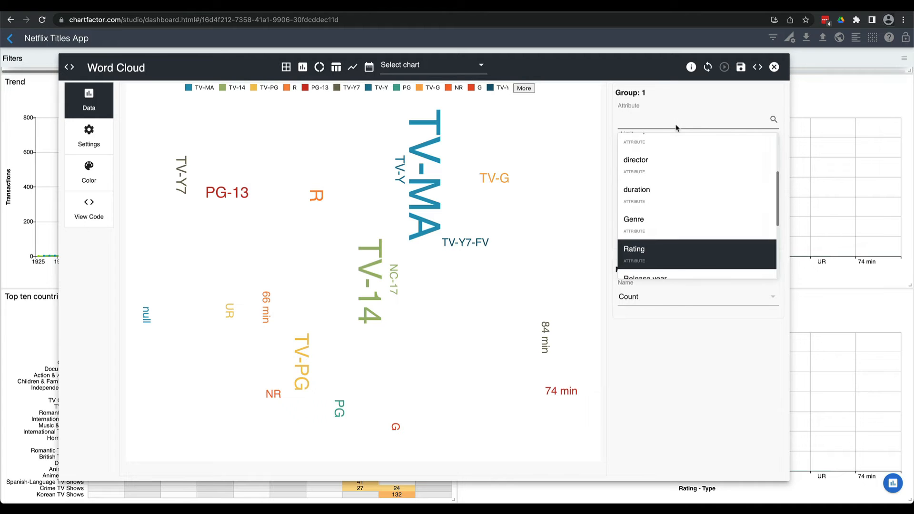
text(tit)
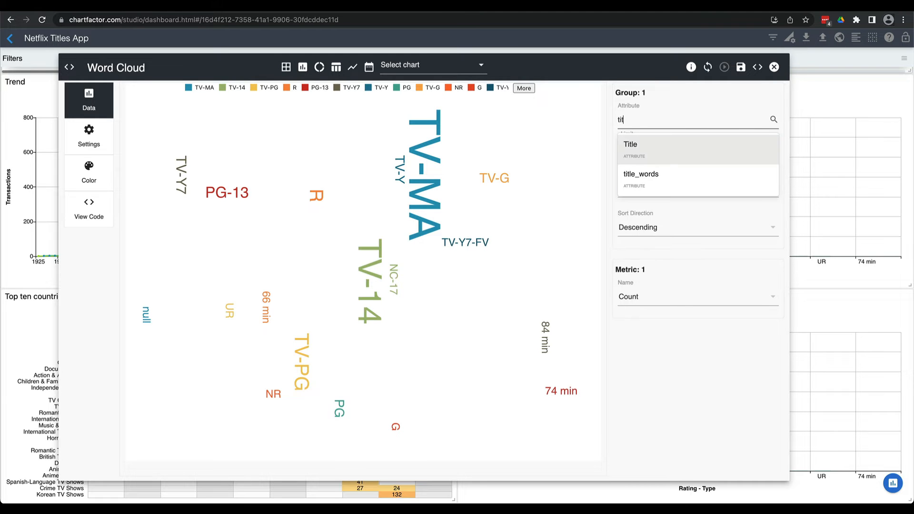
click(677, 180)
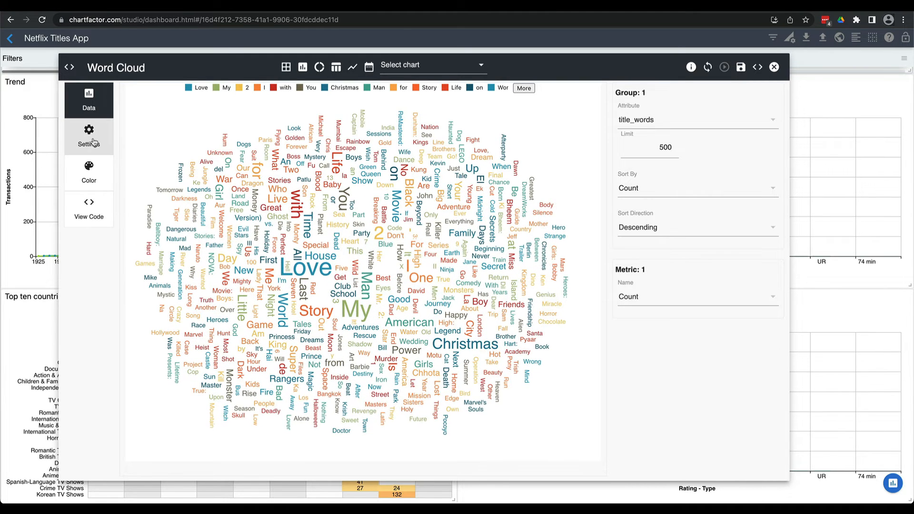
Step: Set the word cloud's legend to None and its shape selection behavior to Highlight selected shape
click(93, 142)
click(733, 97)
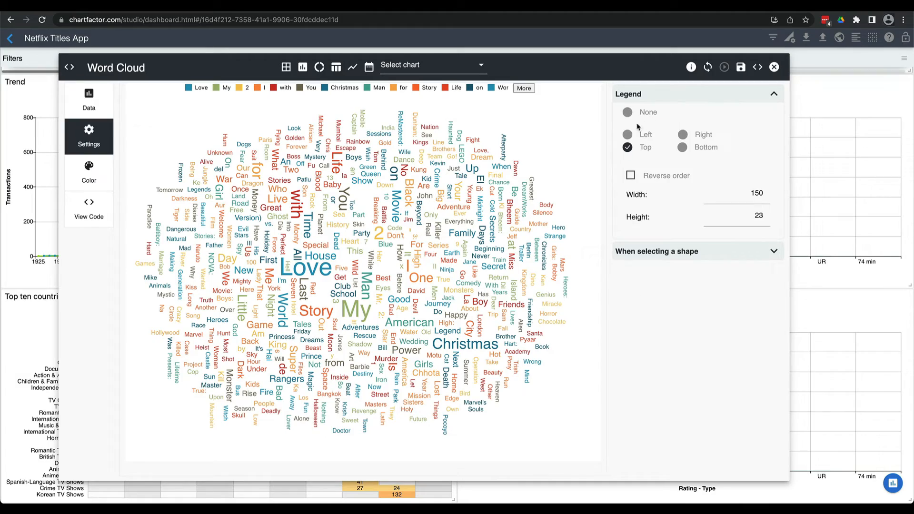
click(628, 112)
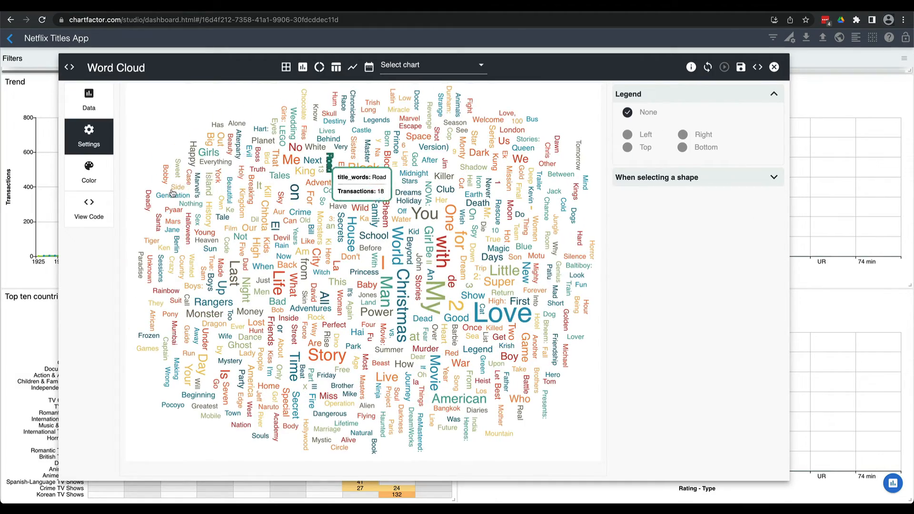
click(89, 173)
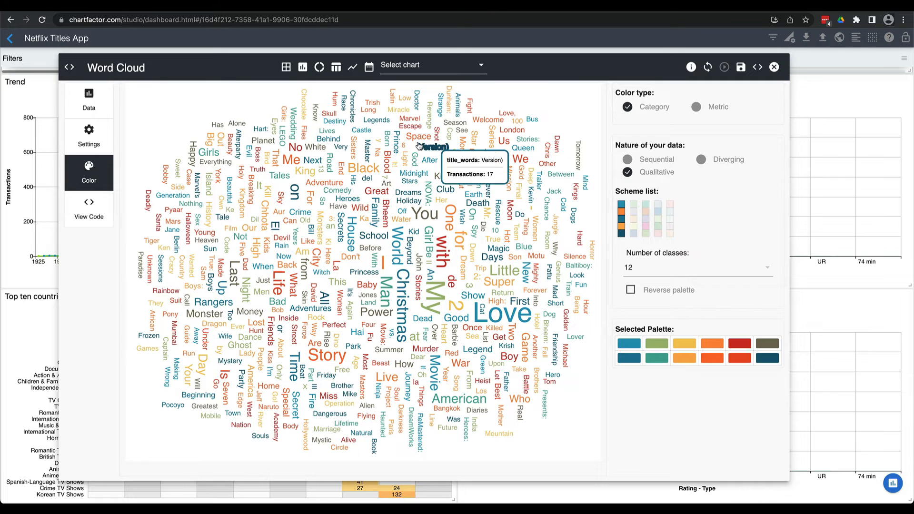
click(91, 138)
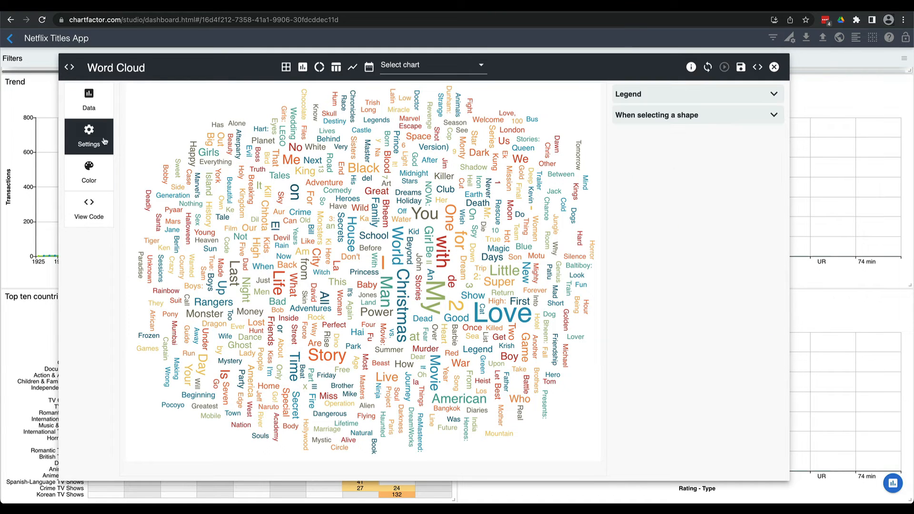
click(738, 119)
click(627, 146)
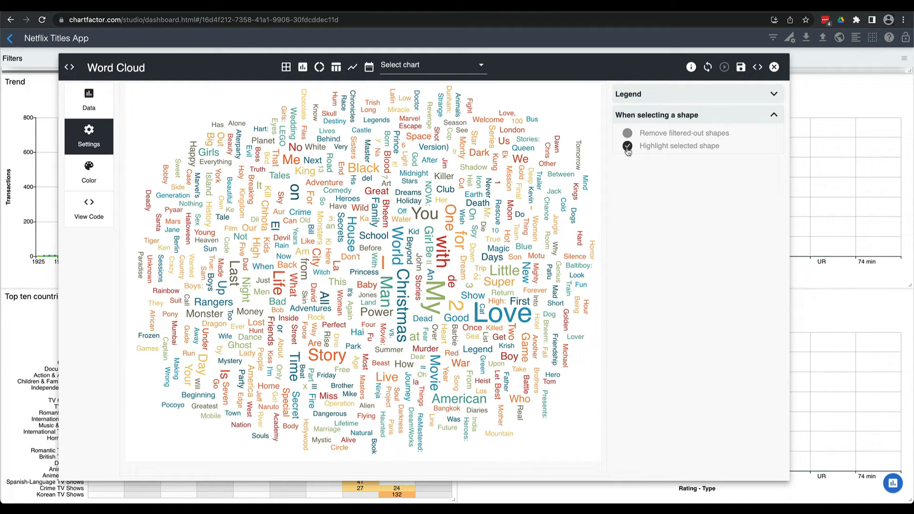
Step: Reduce the word cloud's color palette to 2 classes and save the chart to the dashboard
click(91, 173)
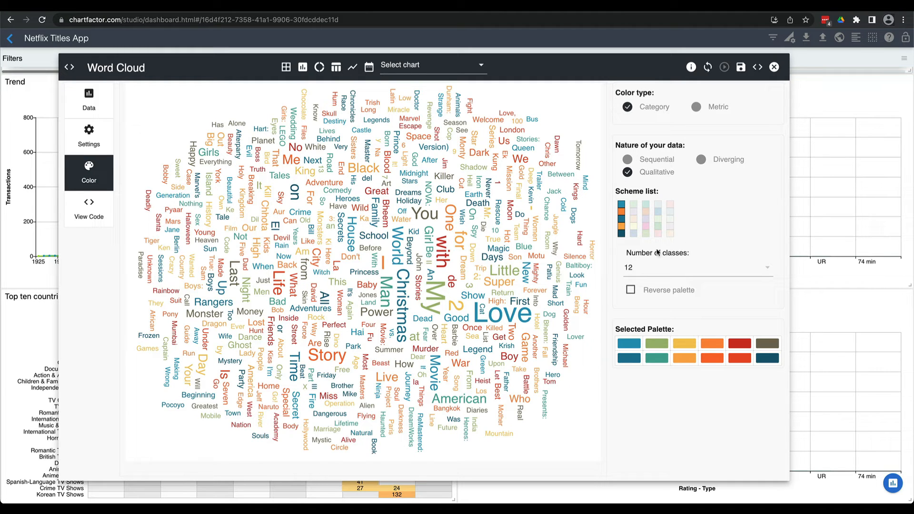
click(654, 266)
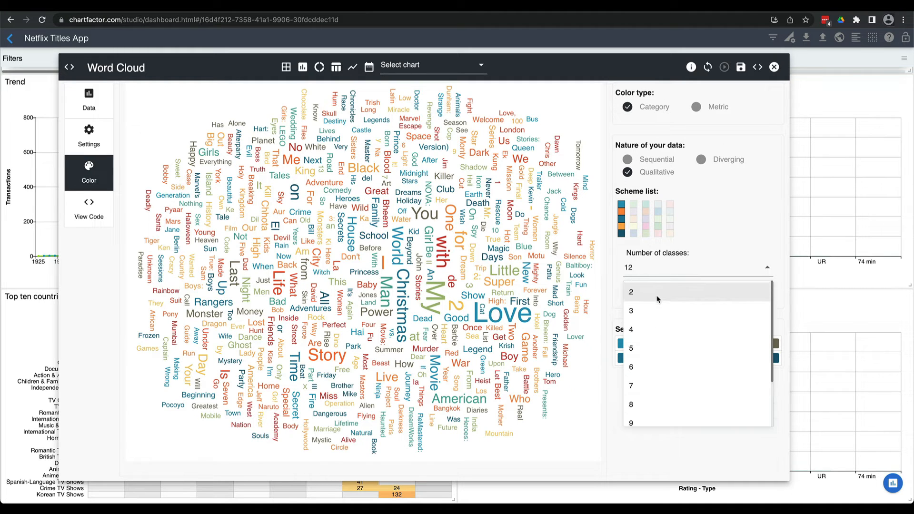
click(657, 298)
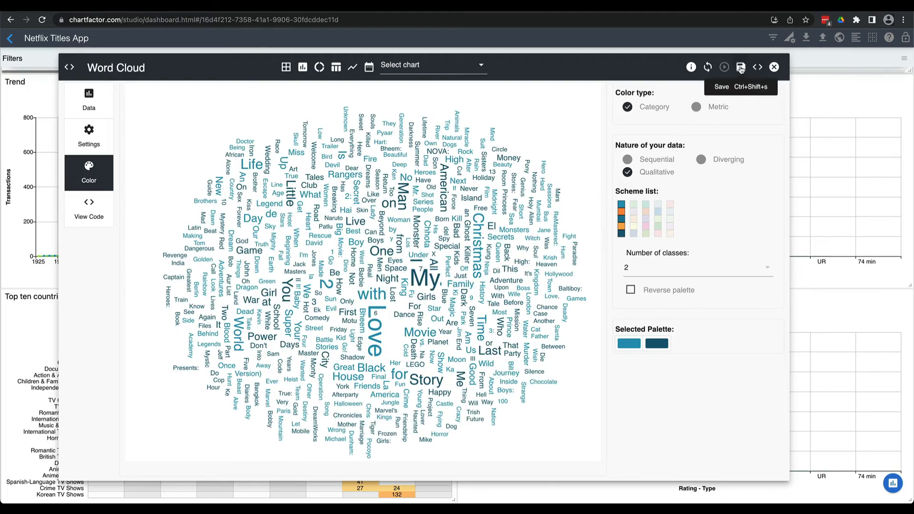
click(742, 68)
Step: Rename the word cloud widget "Title words"
click(508, 296)
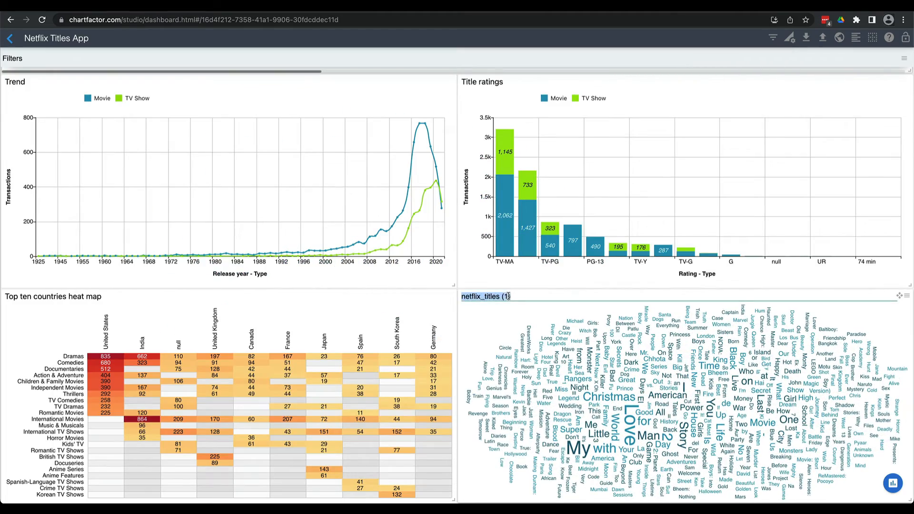
text(Title words)
key(Return)
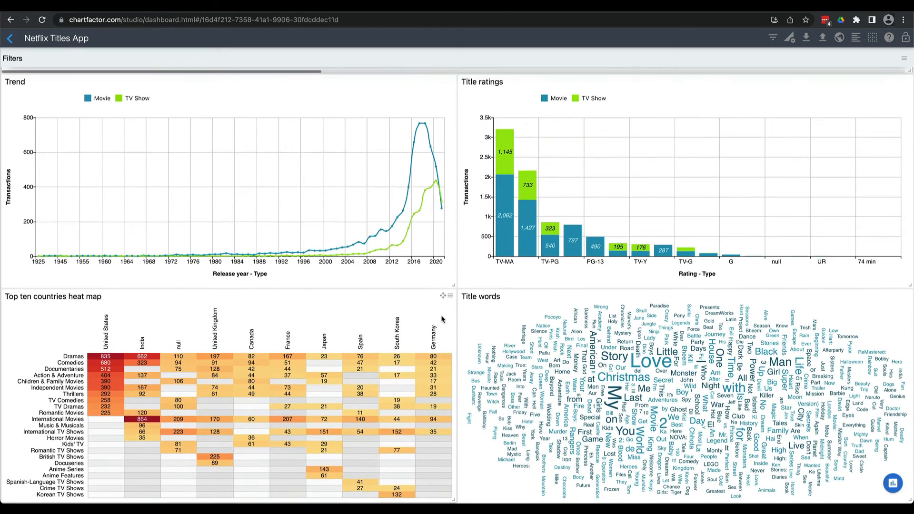
Step: Duplicate the top ten countries heat map and change the copy's chart type to Vector Map
click(451, 296)
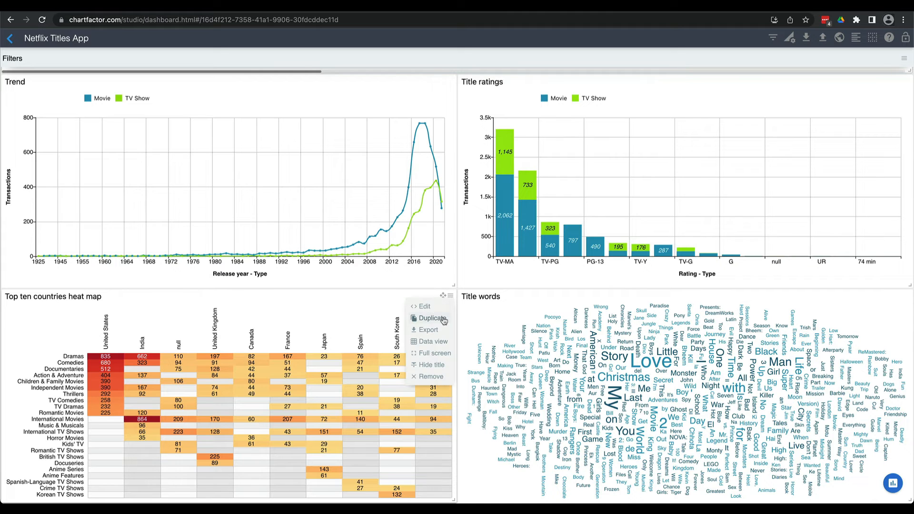
click(428, 318)
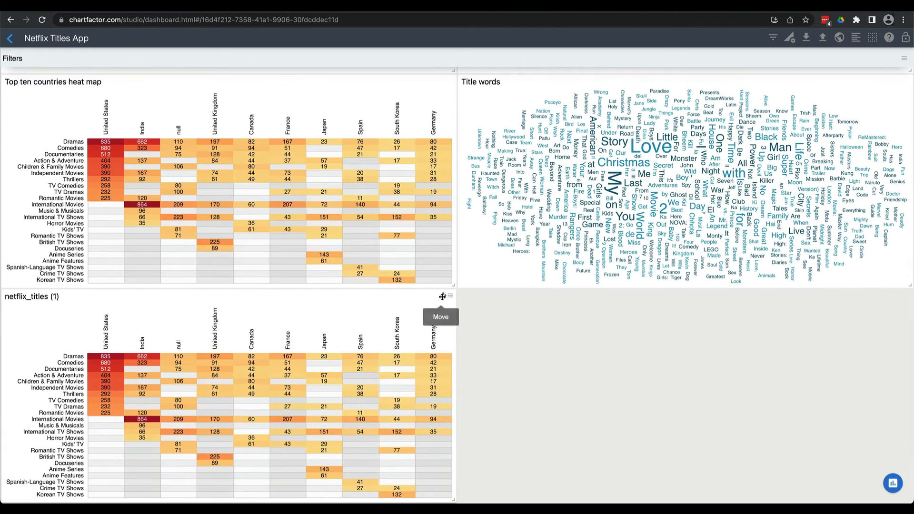
click(451, 296)
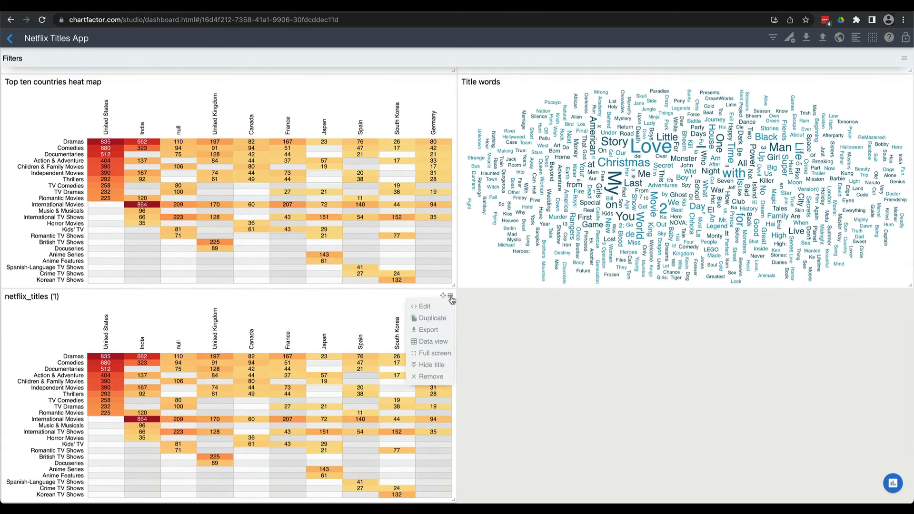
click(423, 306)
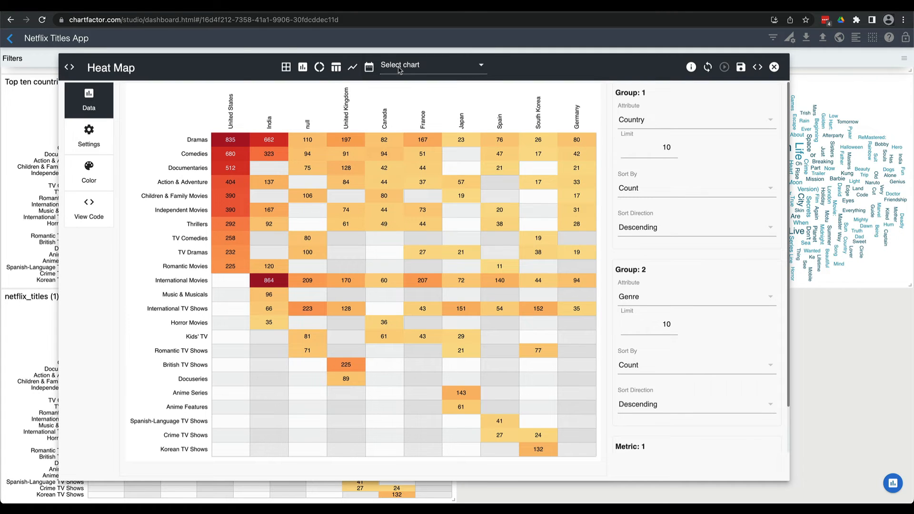
click(399, 70)
text(vec)
click(409, 114)
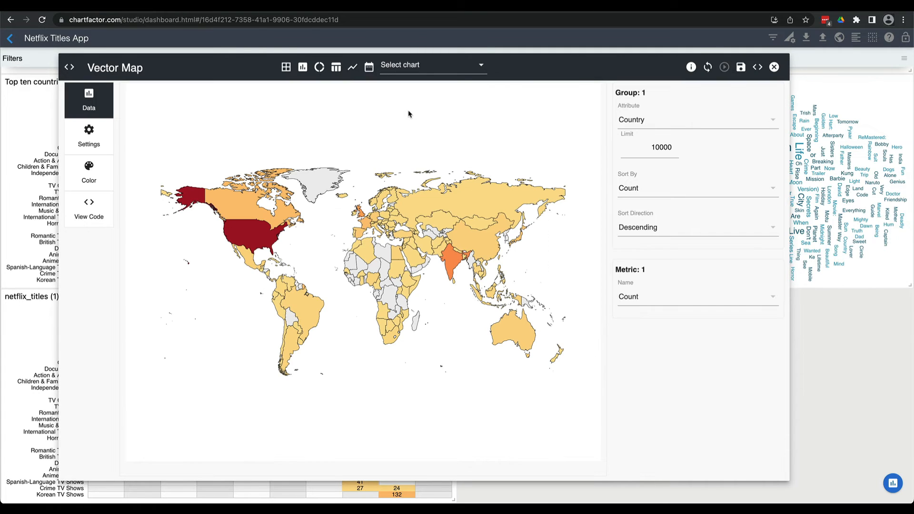
Step: Review the vector map's shape settings and set its legend position to Left
click(103, 151)
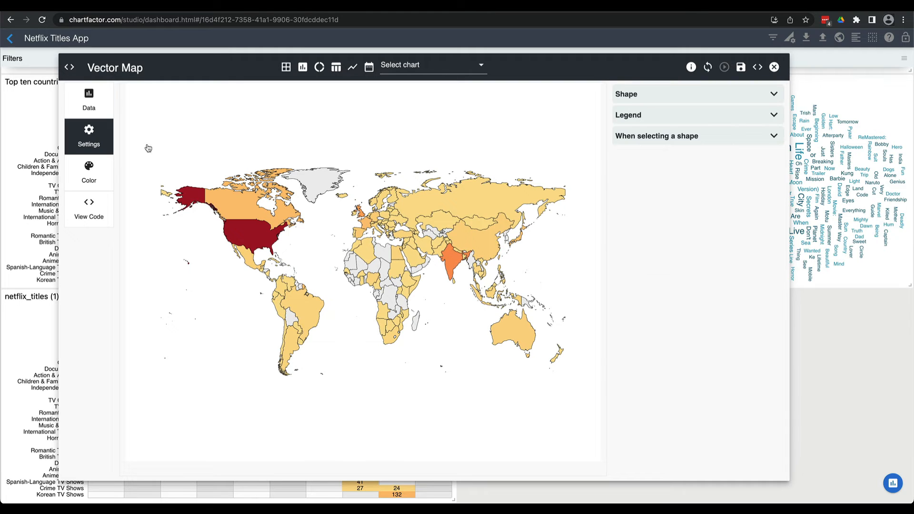
click(772, 93)
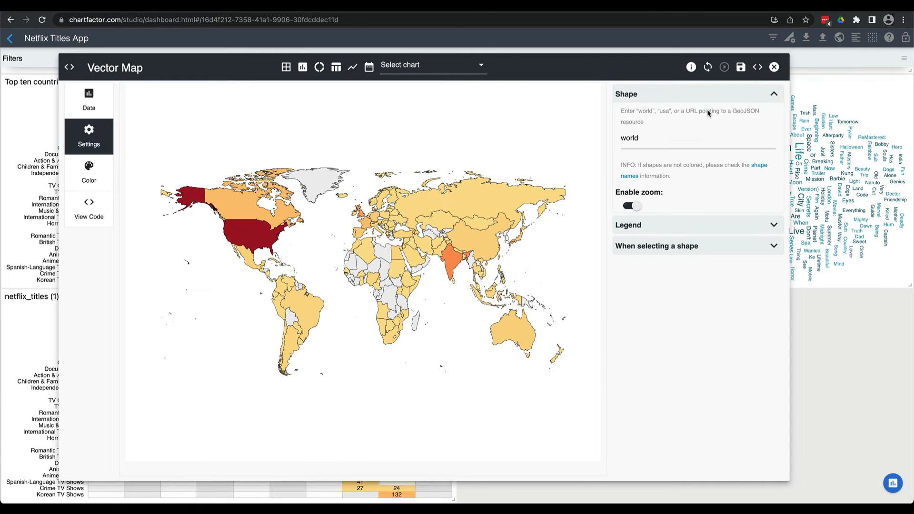
click(774, 226)
click(628, 268)
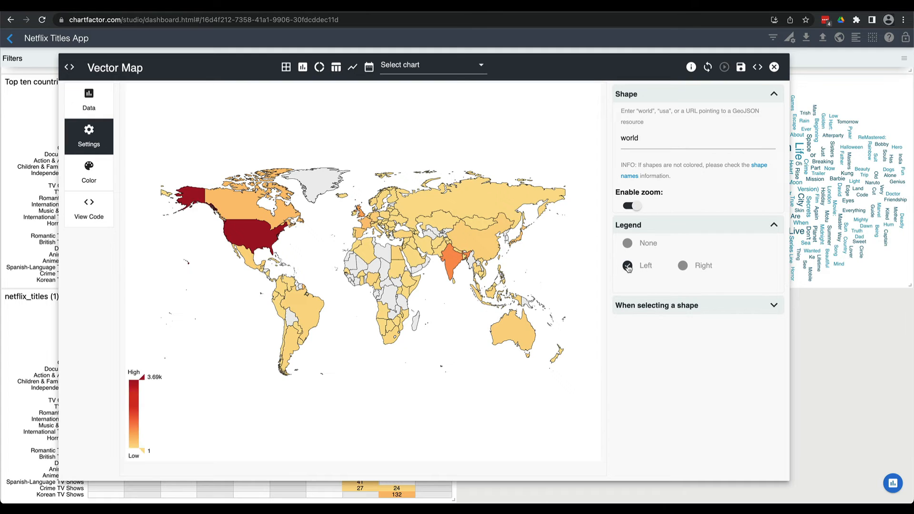
Step: Assign dynamic automatic color ranges to the vector map and save it to the dashboard
click(89, 172)
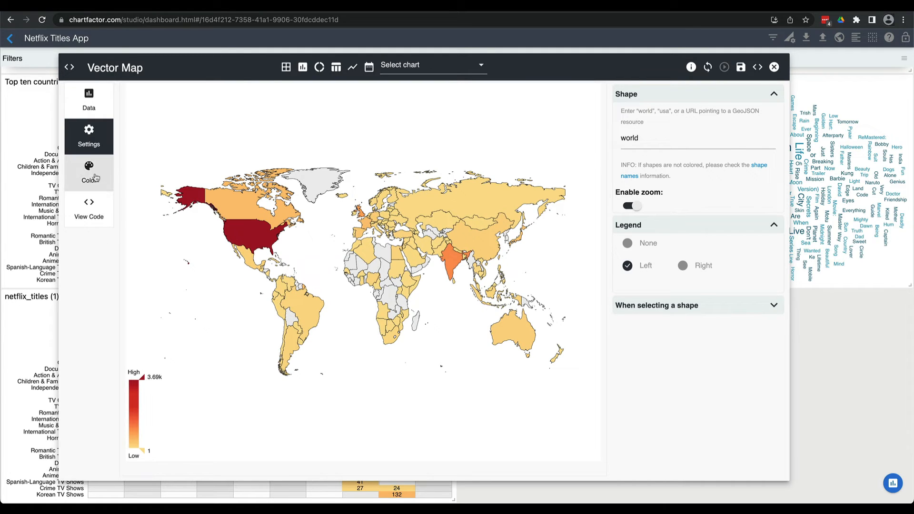
click(625, 363)
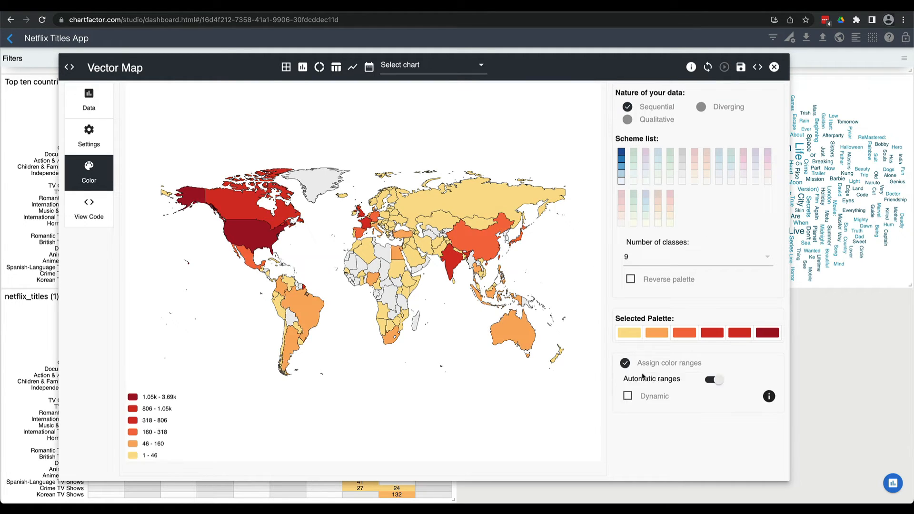
click(628, 398)
click(741, 67)
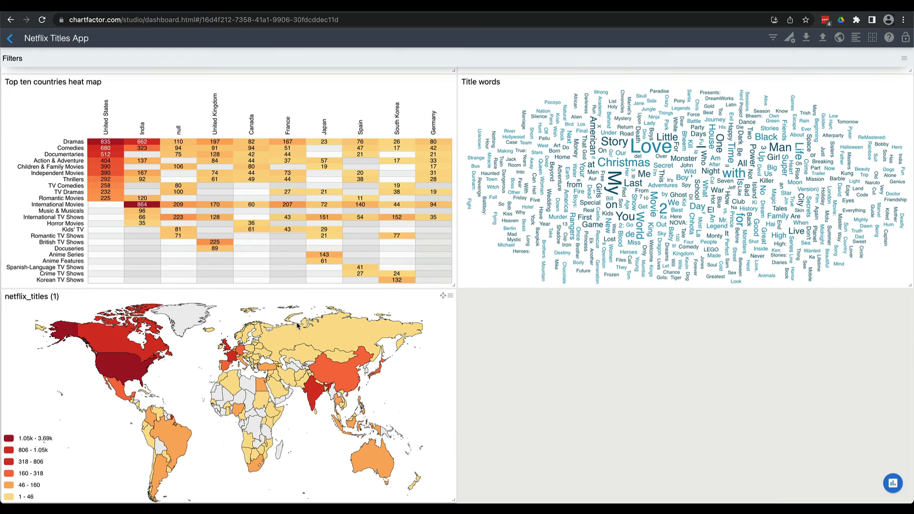
Step: Rename the vector map widget "World map"
click(73, 297)
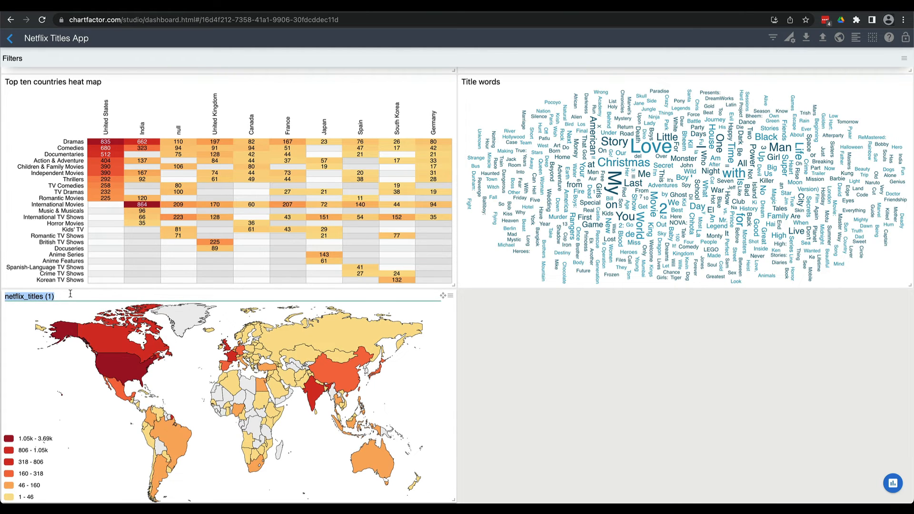
text(World map)
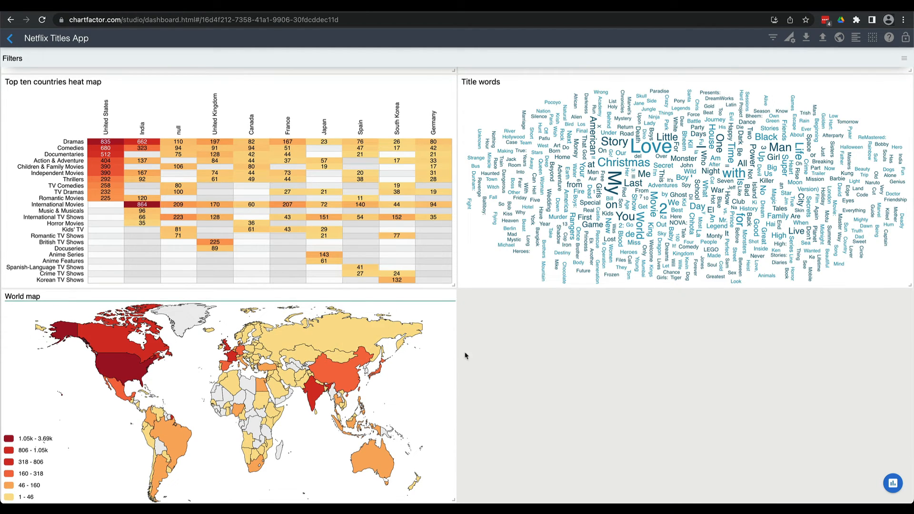
click(537, 368)
Step: Move the World map widget directly beneath Title words and extend the heat map's height down into the freed space
drag(441, 295, 903, 311)
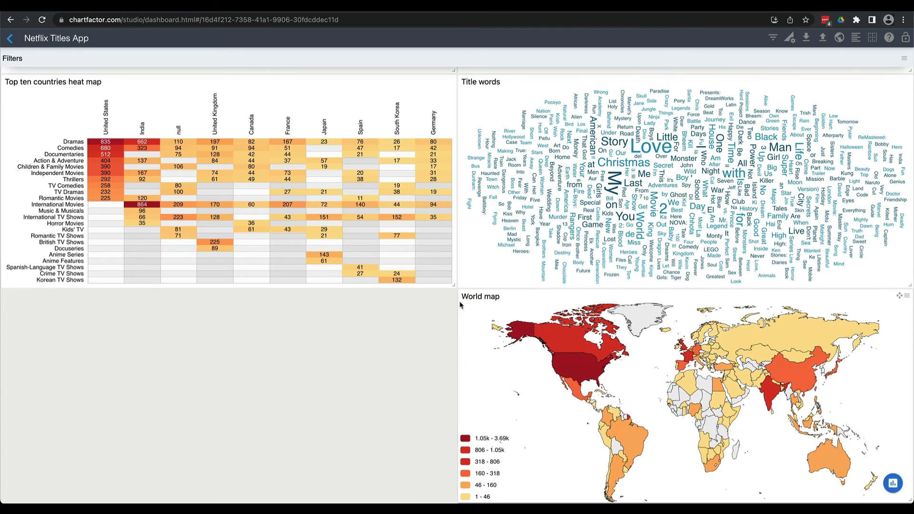
drag(453, 294, 455, 470)
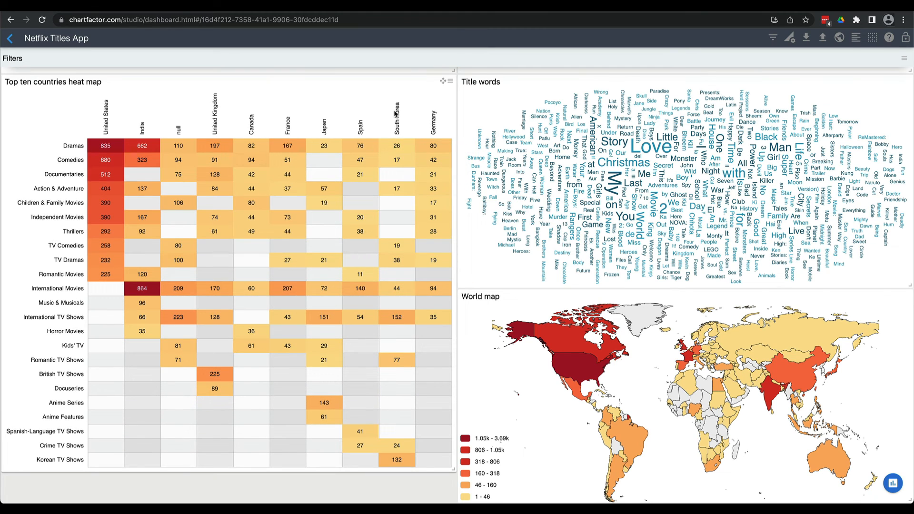
Step: Duplicate the Titles table widget on the dashboard
scroll(395, 114, up, 10)
click(906, 76)
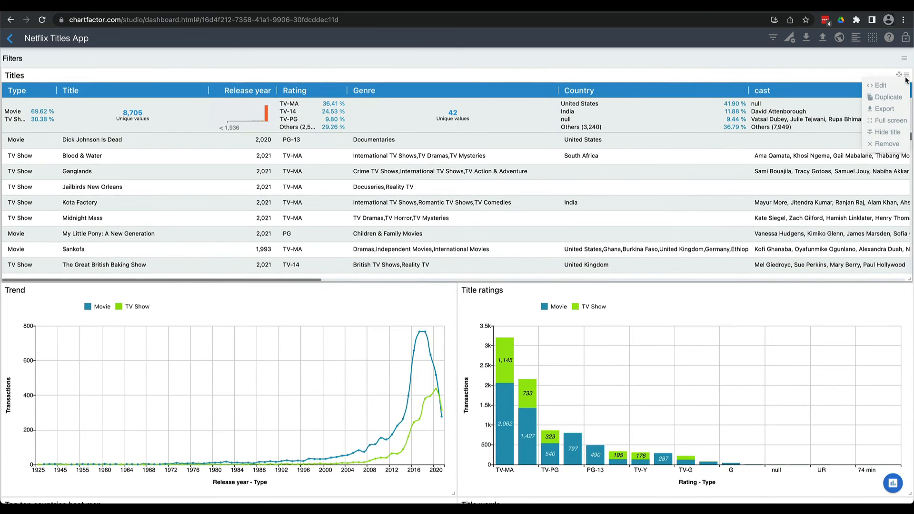
click(888, 97)
Step: Change the duplicated table widget's chart type to Text Search and save it to the dashboard
click(905, 290)
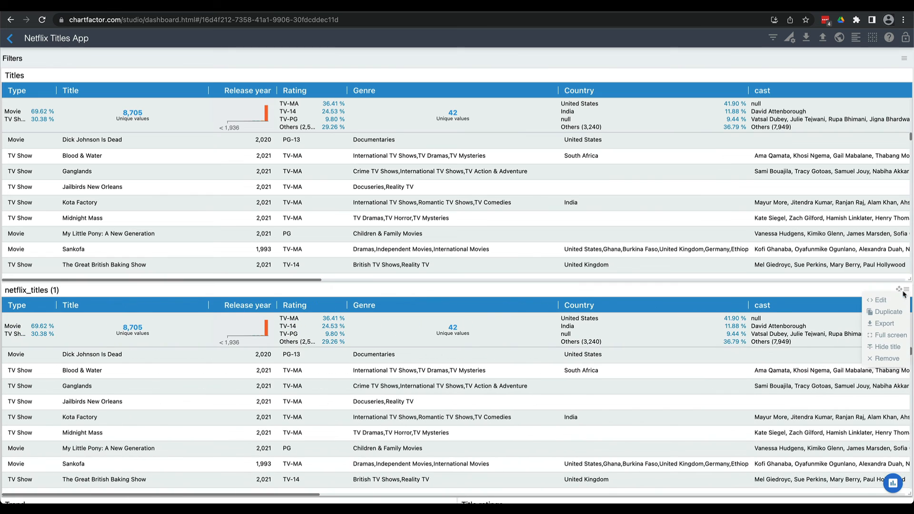
click(881, 300)
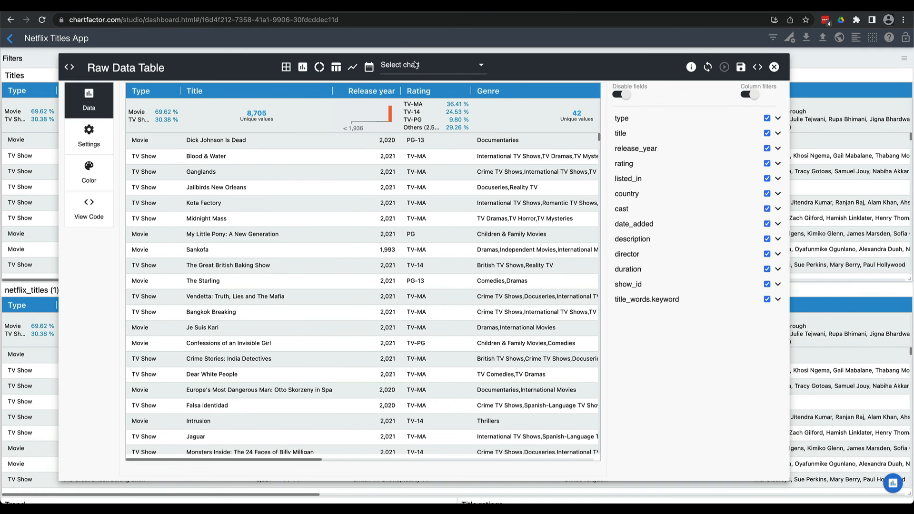
click(416, 67)
text(text)
click(418, 107)
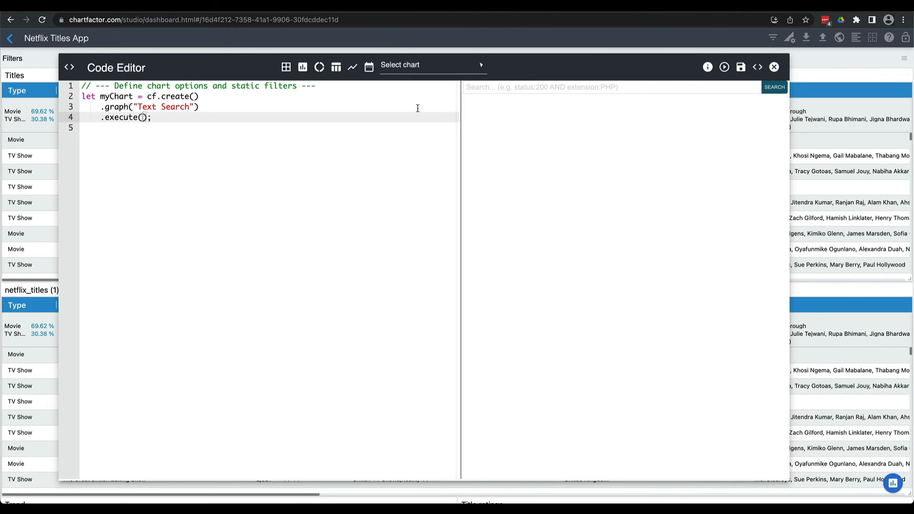
click(741, 66)
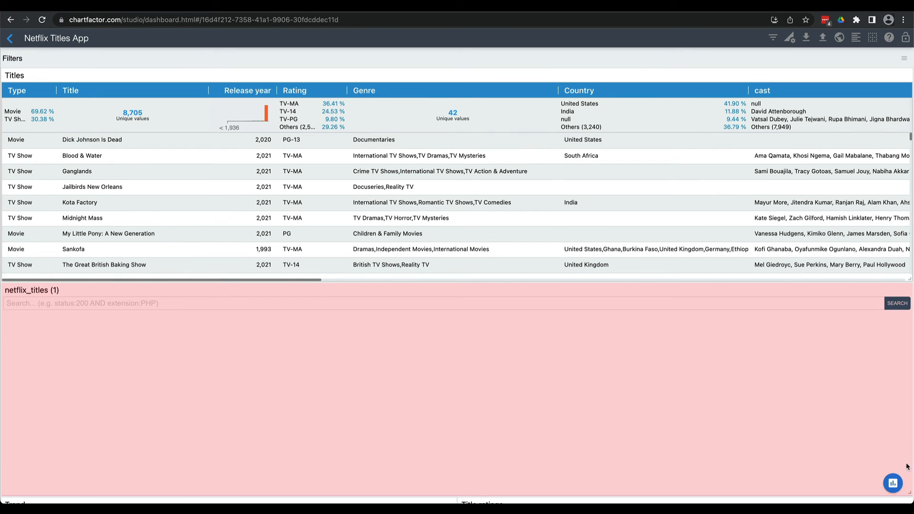
Step: Shrink the text search widget to a thin strip above the Titles table and title it "### Enter your search"
drag(908, 496, 899, 76)
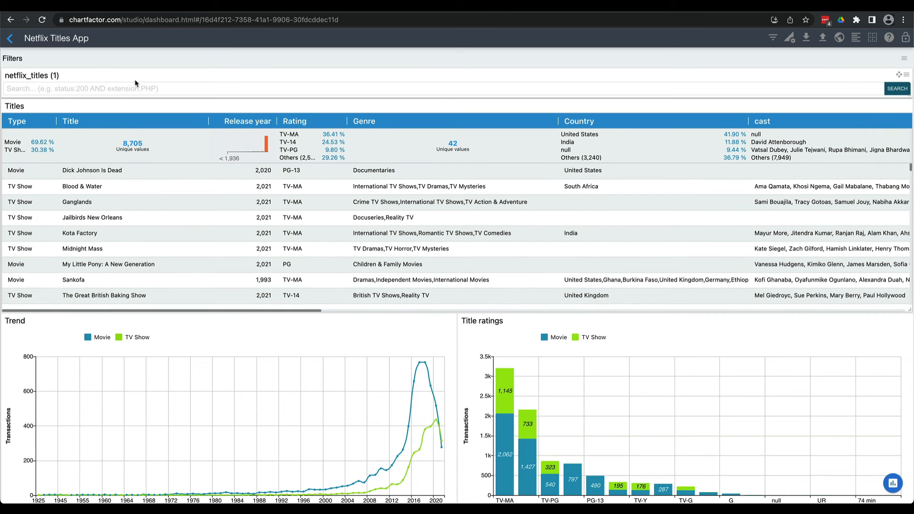
click(121, 79)
double_click(122, 78)
text(### Enter your search)
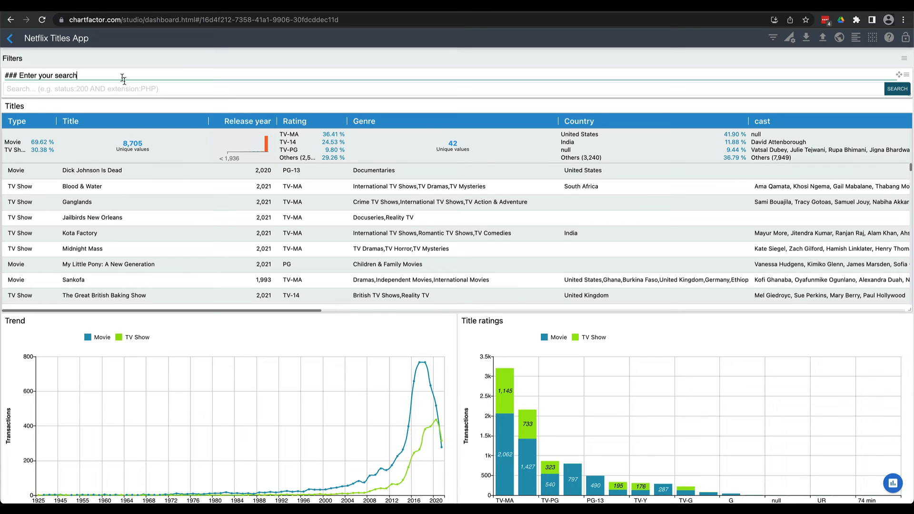
key(Return)
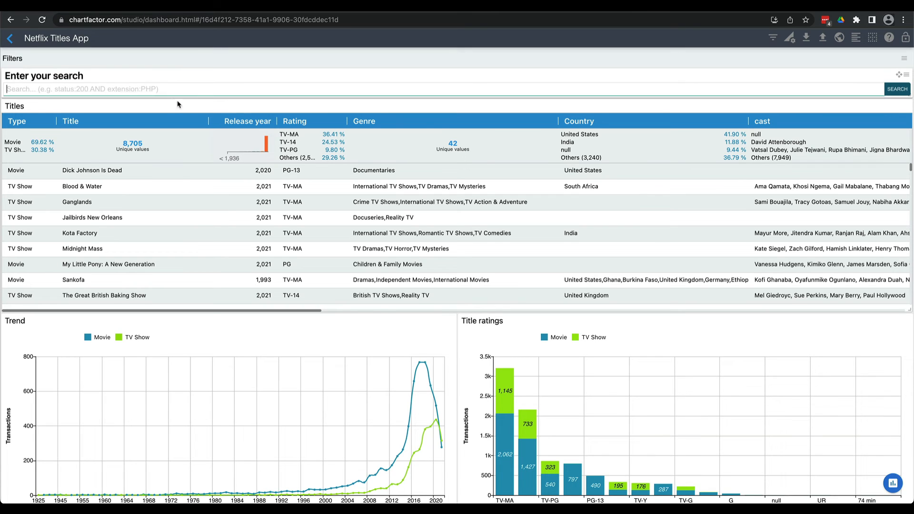
click(323, 91)
click(323, 76)
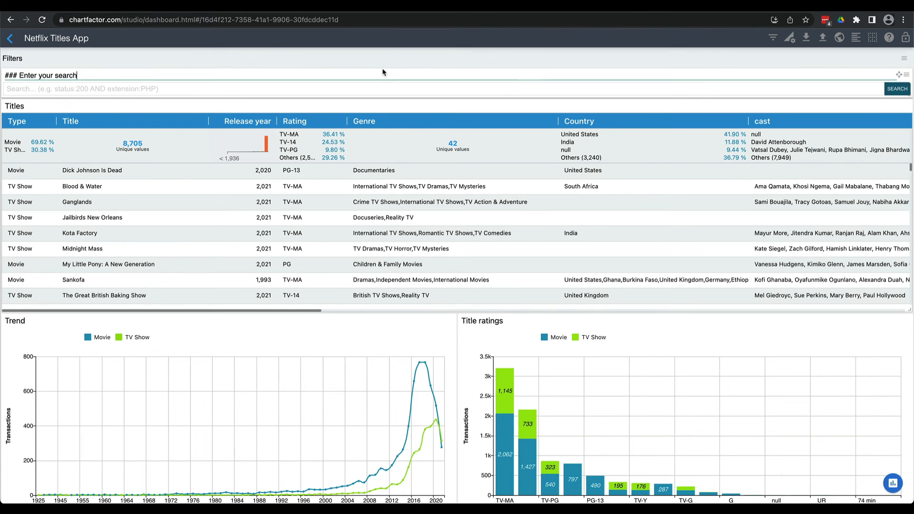
click(391, 62)
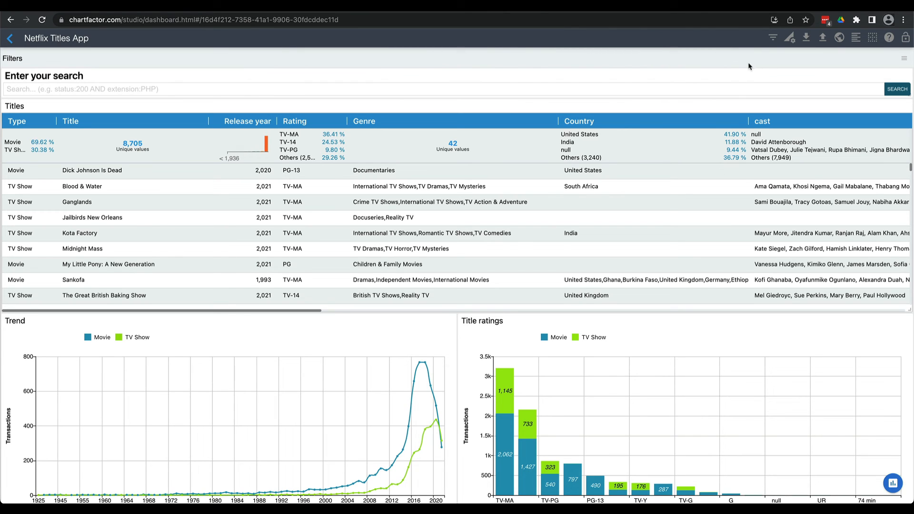
Step: Generate a web app from the Netflix Titles App dashboard and save it as netflix-titles-app in Downloads
click(839, 38)
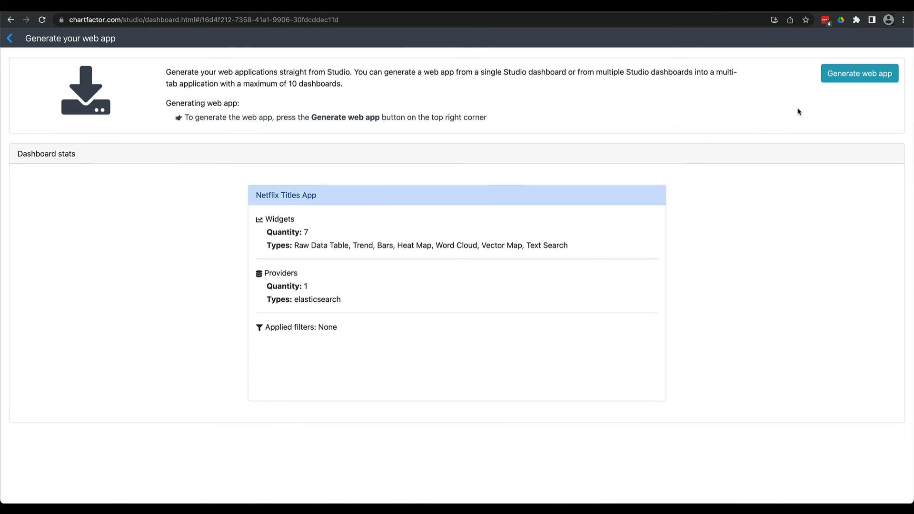
click(855, 76)
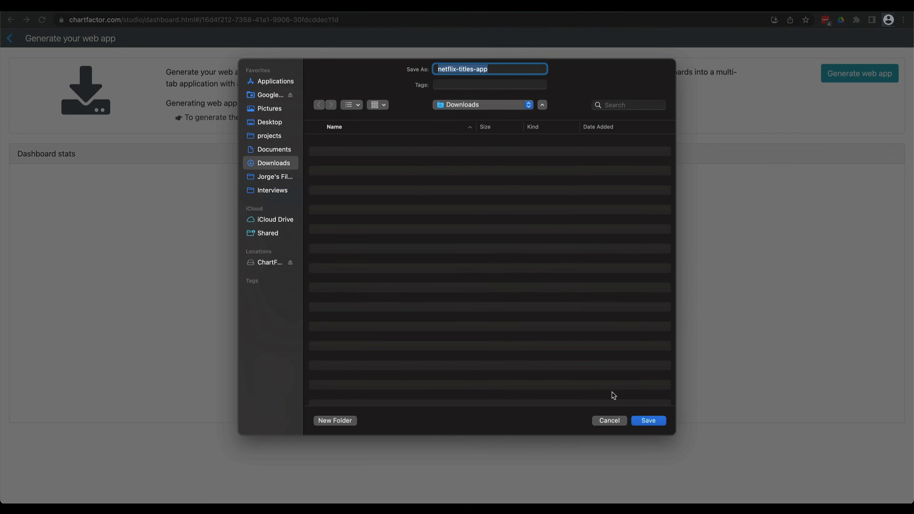
click(648, 420)
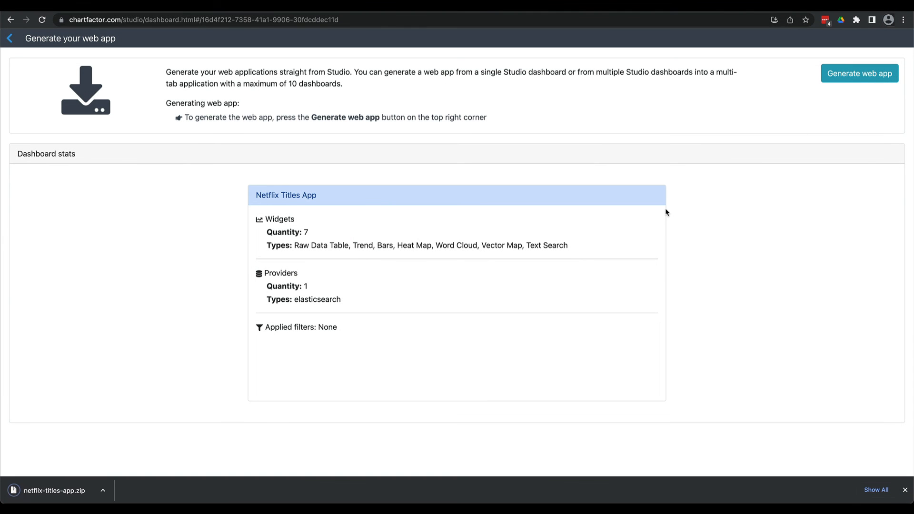
Step: Switch to Finder and extract netflix-titles-app.zip in the Downloads folder
key(super+Tab)
key(super+Tab)
key(super+Tab)
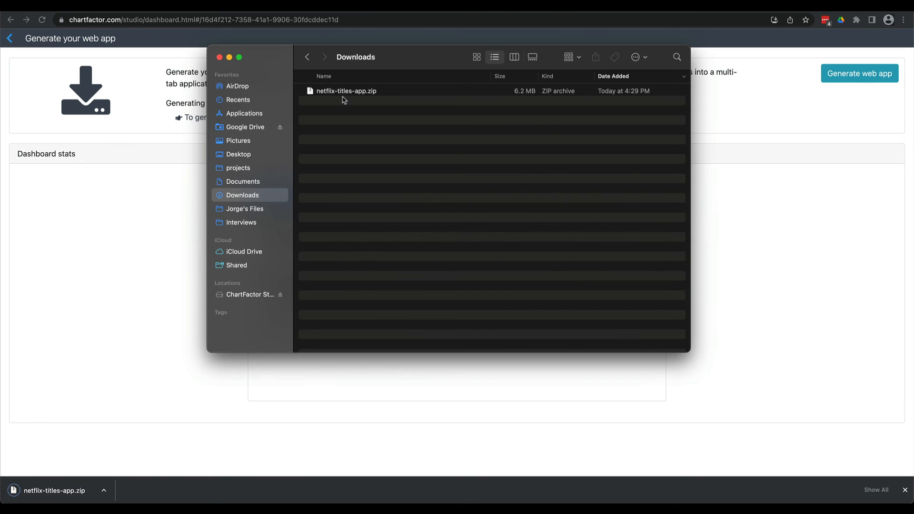
double_click(347, 91)
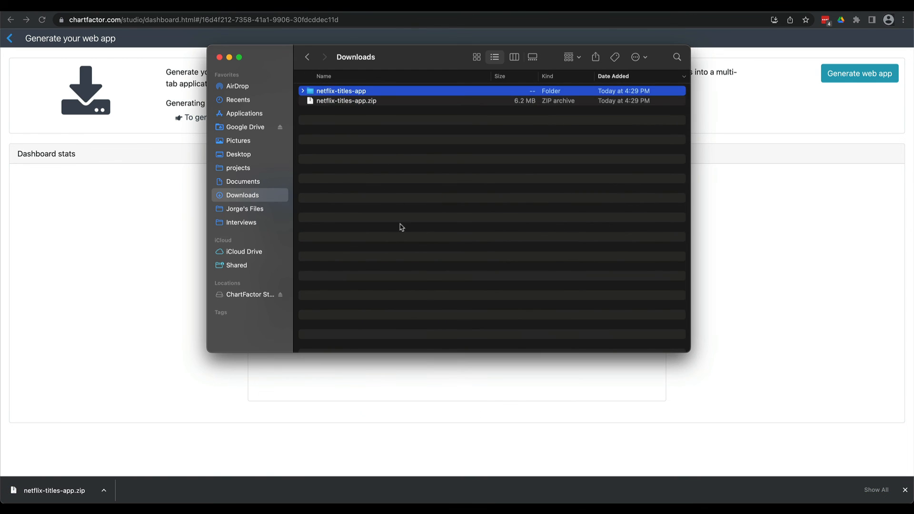
Step: Switch to the terminal and start a local web server in Downloads with the pythonweb command
key(super+Tab)
key(super+Tab)
key(super+Tab)
key(super+Tab)
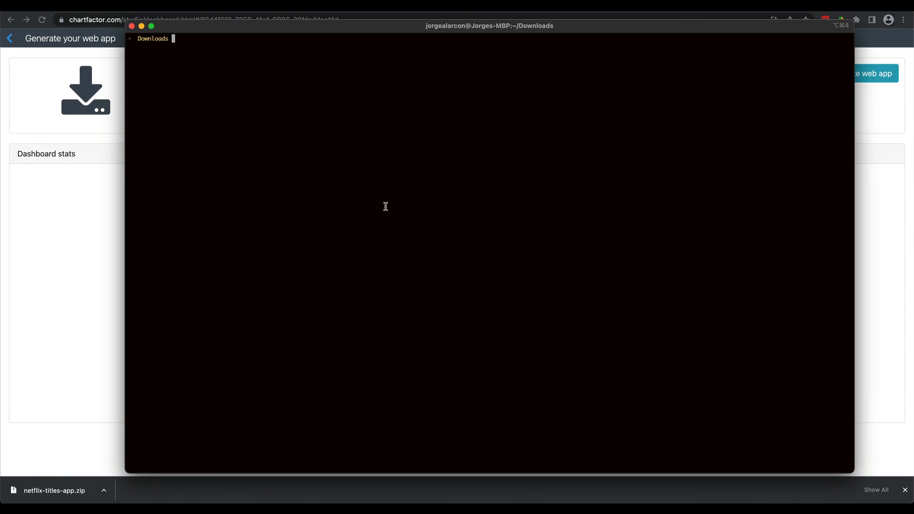
text(pythonweb)
key(Return)
key(super+Tab)
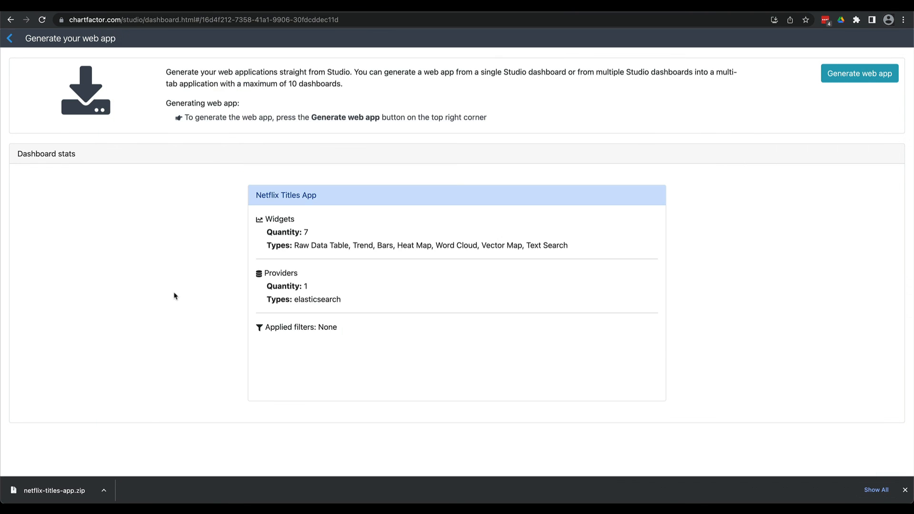
key(super+t)
text(http://localhost:8080)
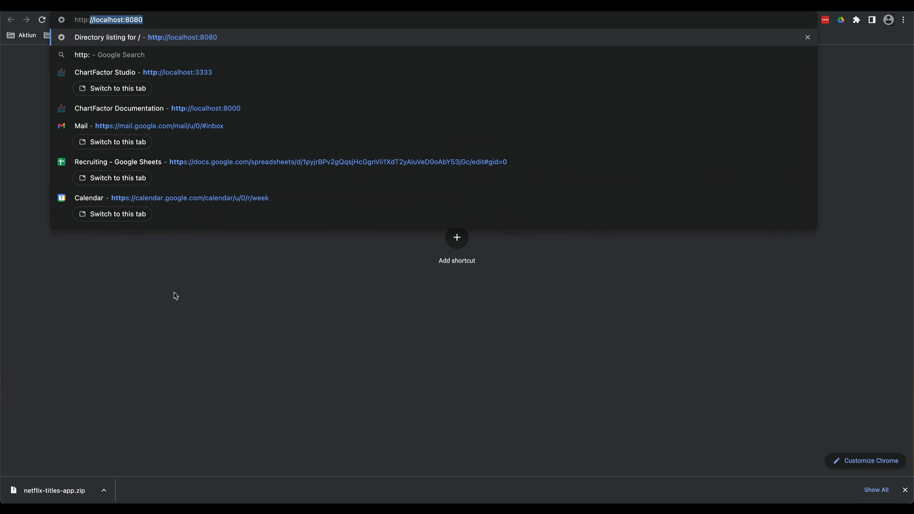
key(Return)
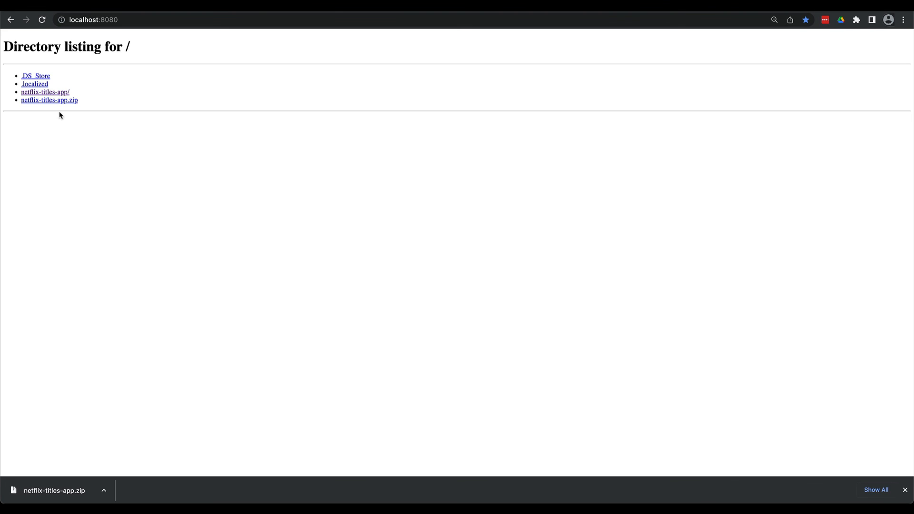
click(53, 92)
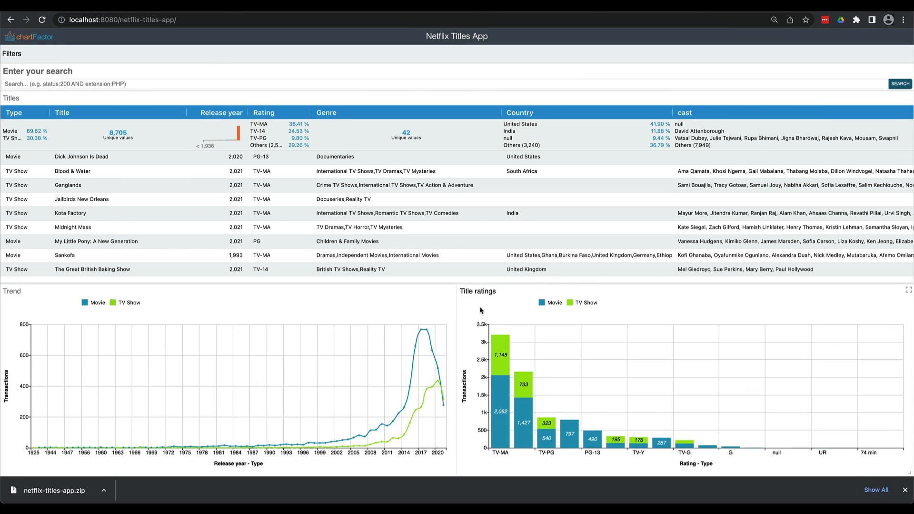
scroll(481, 305, down, 7)
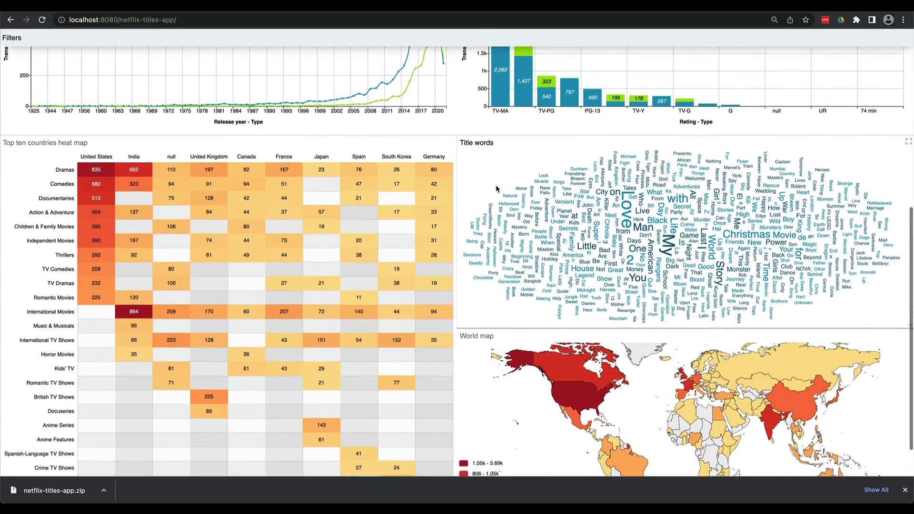
scroll(496, 185, down, 1)
scroll(482, 154, up, 1)
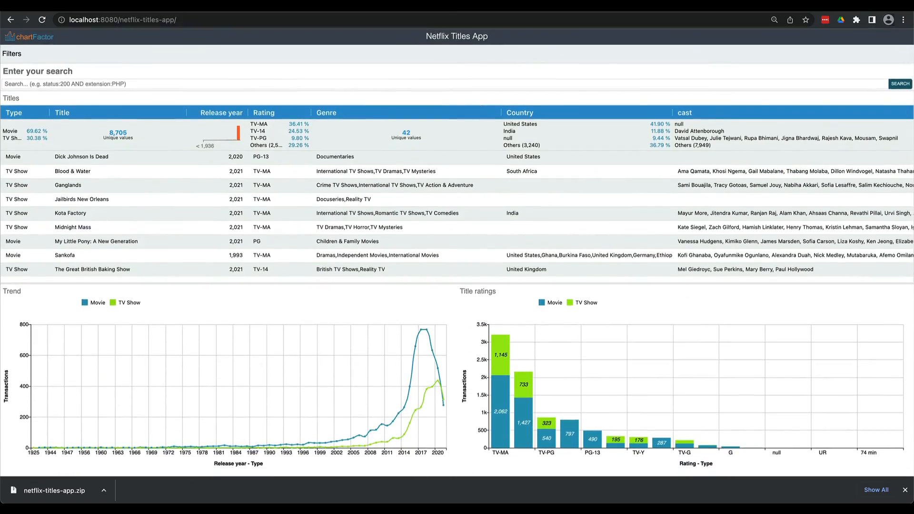